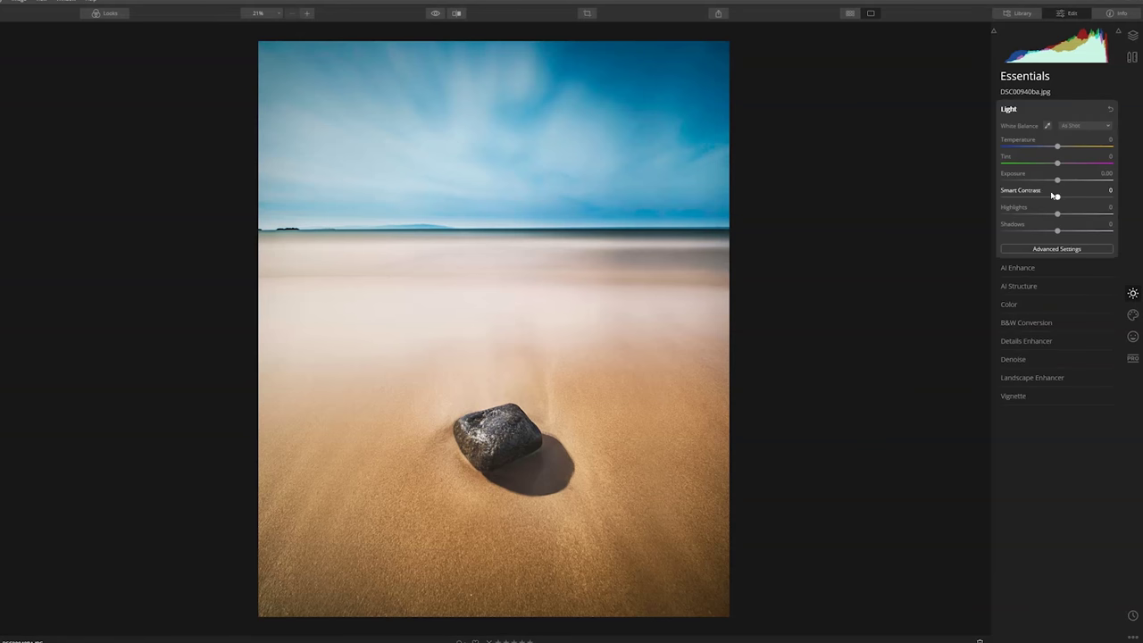
Set the beach photo's temperature to -2, exposure -0.65, Smart Contrast 37, whites -24 and blacks -6, and adjust its tone curve
drag(1056, 197, 1056, 148)
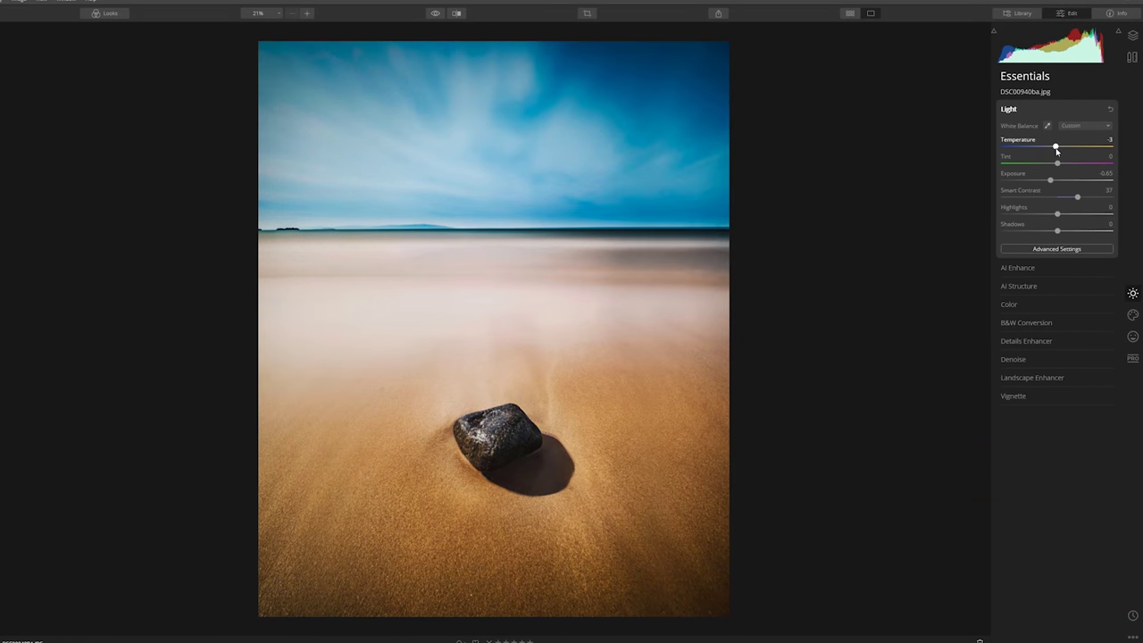
click(1055, 249)
drag(1056, 267, 1044, 269)
drag(1057, 285, 1054, 285)
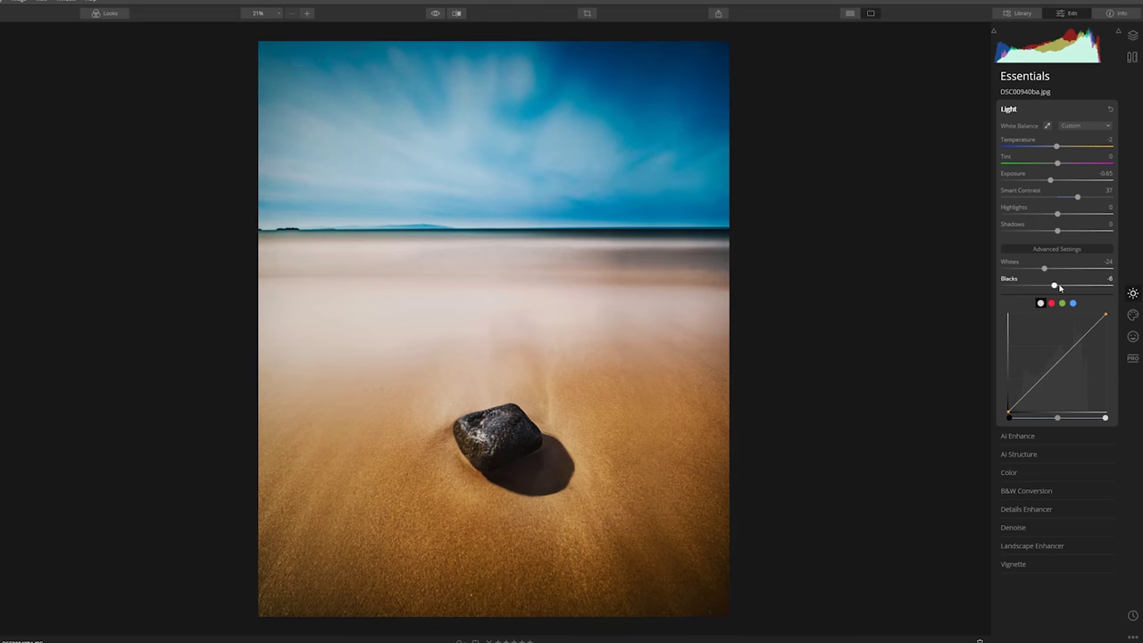
drag(1075, 345, 1075, 341)
drag(1039, 378, 1008, 408)
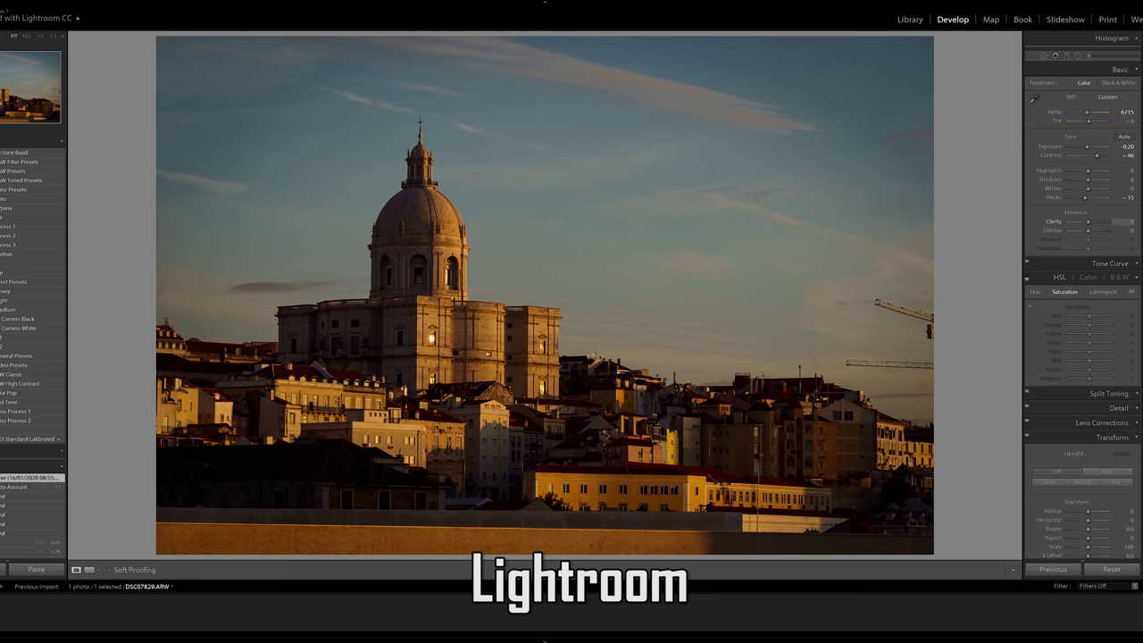
In Lightroom, raise the Clarity of the domed-building cityscape photo
drag(1087, 221, 1108, 221)
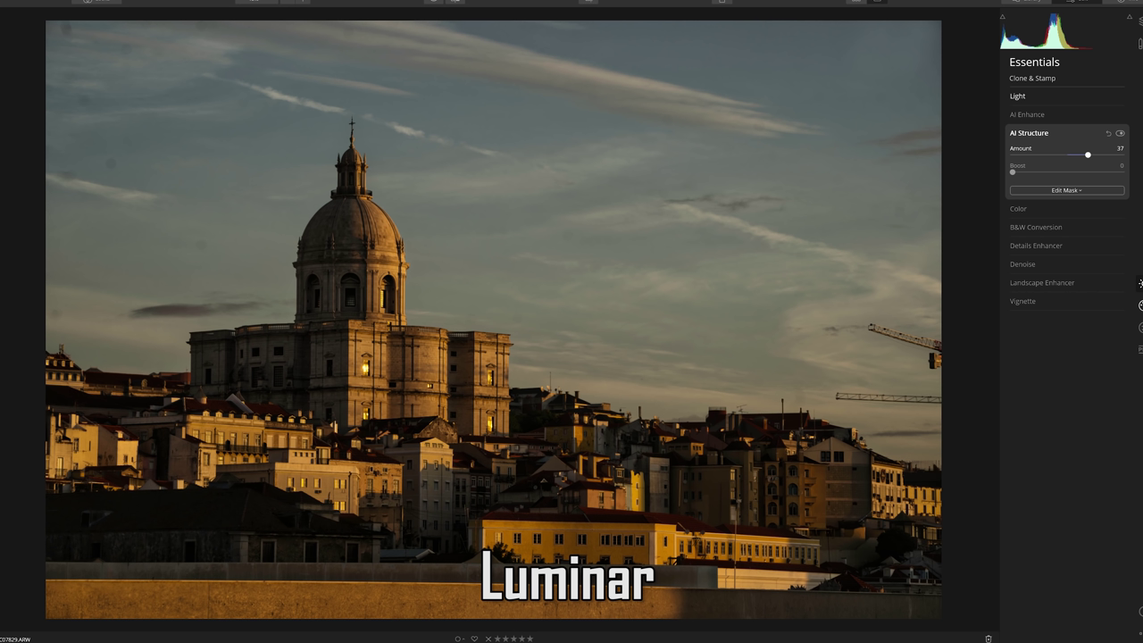
In Luminar, set the cityscape's AI Structure amount to 100 and raise its Boost
drag(1084, 154, 1122, 154)
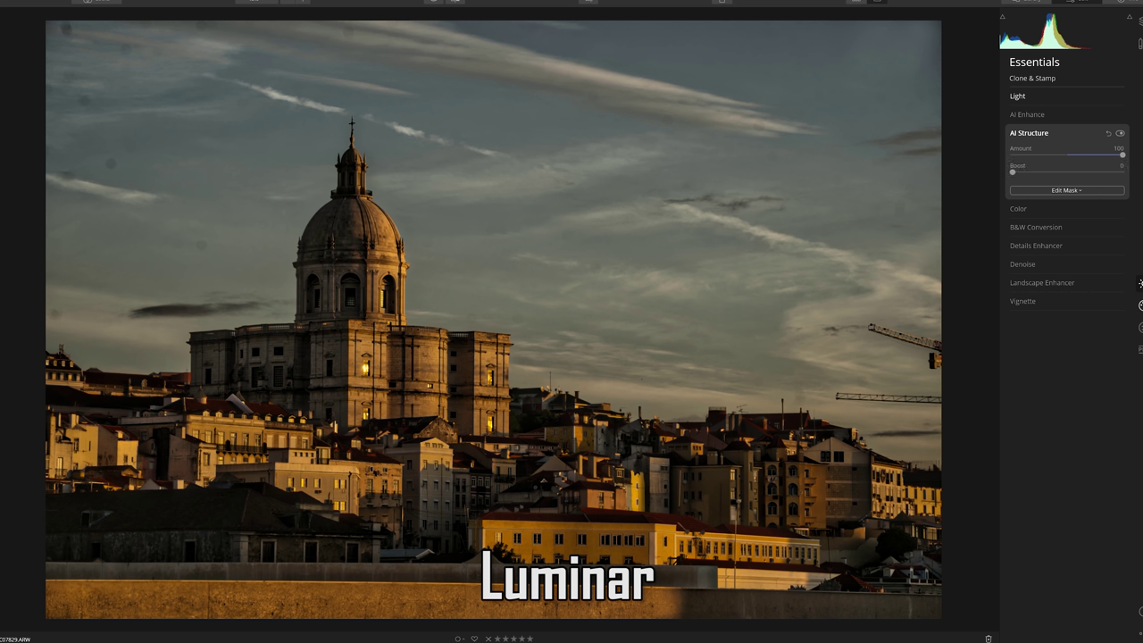
drag(1012, 172, 1077, 172)
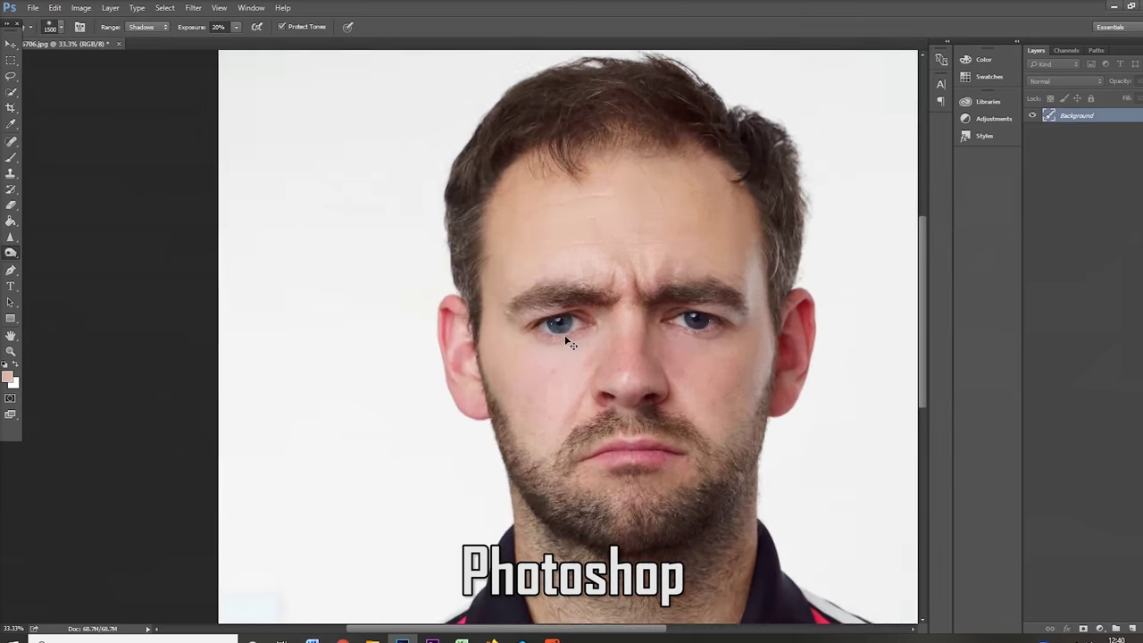
In Photoshop, inspect the portrait's face and sample the forehead skin colour for the Brush tool
scroll(628, 459, up, 2)
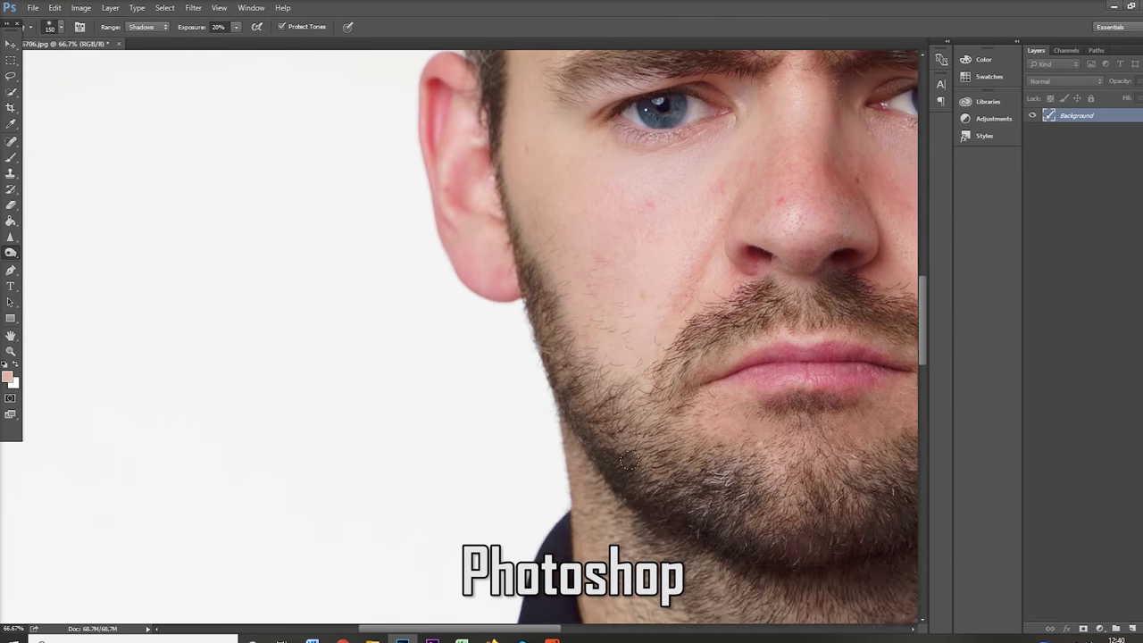
scroll(629, 459, down, 2)
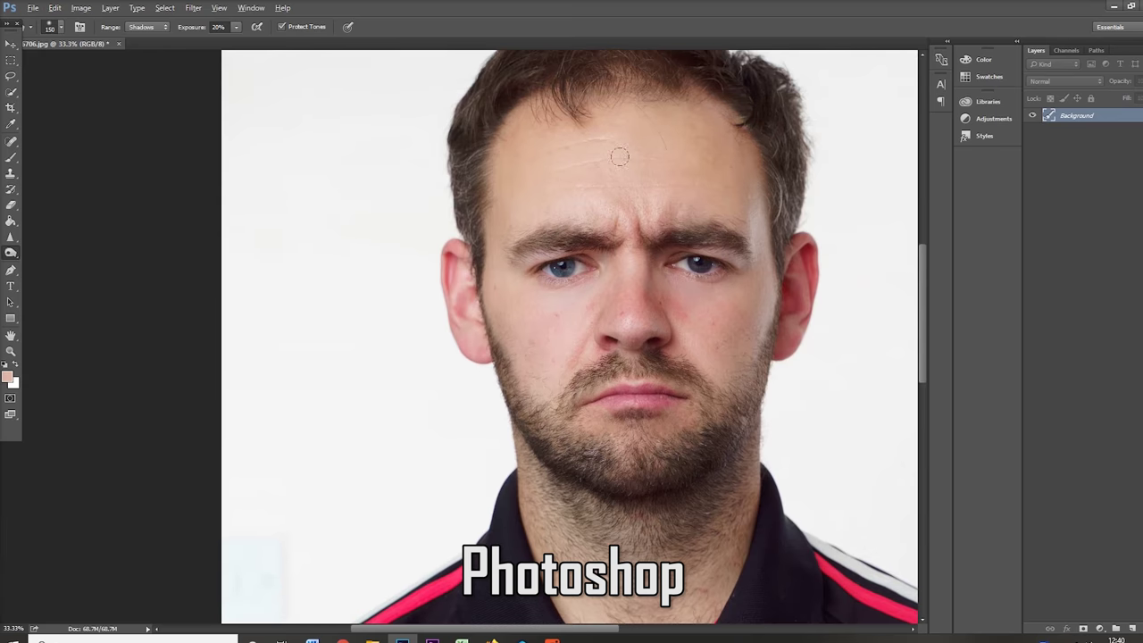
key(b)
alt+click(581, 200)
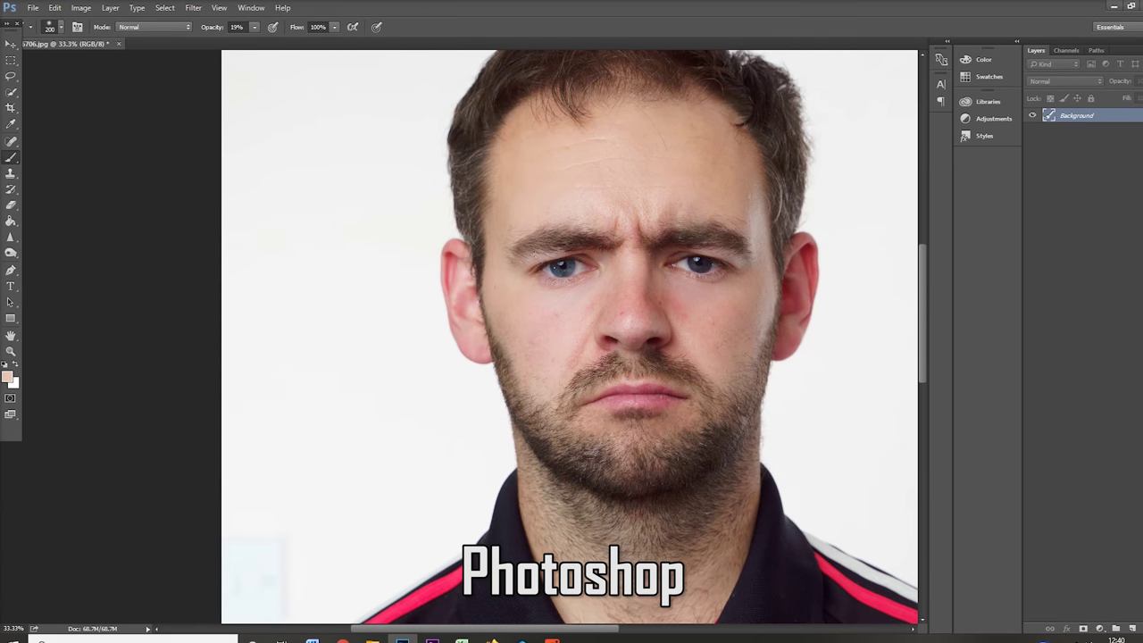
Burn the beard along the jaw and sharpen one eye with the Sharpen tool at 24% strength
click(13, 254)
drag(714, 473, 557, 493)
click(10, 237)
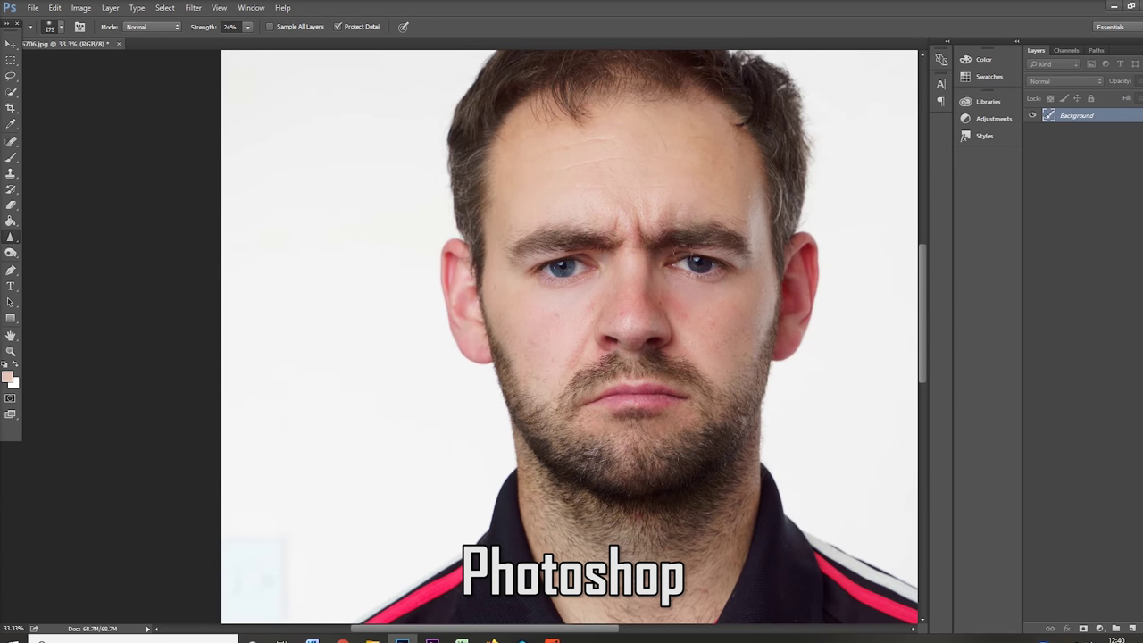
drag(683, 252, 709, 265)
Brighten the white of the eye with a small Dodge brush on Highlights, reducing the exposure to 15%
key(ctrl+plus)
key(ctrl+plus)
right_click(12, 253)
click(53, 250)
key(bracketleft)
drag(702, 207, 718, 204)
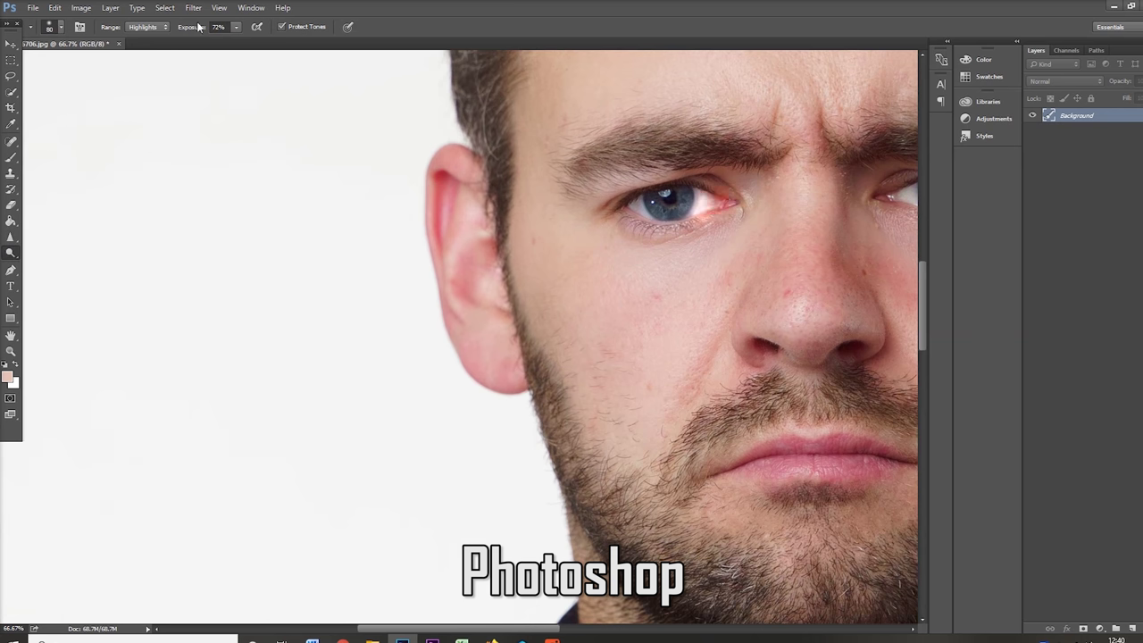
click(236, 27)
drag(266, 42, 227, 42)
scroll(640, 209, right, 5)
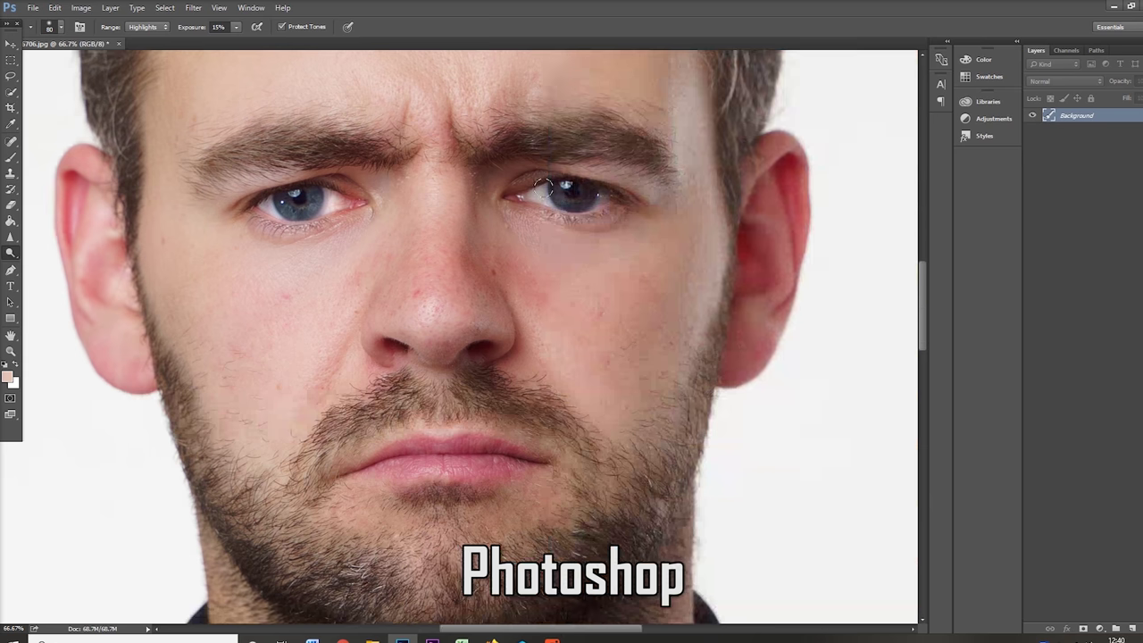
Darken the edge of the iris with a small Burn brush
right_click(9, 255)
click(53, 266)
key(bracketleft)
mouse_move(288, 213)
mouse_down()
mouse_move(319, 212)
mouse_move(321, 198)
mouse_up()
Darken the beard under the jaw with the Burn tool on Shadows at 20% exposure and brush size 500
key(ctrl+minus)
key(ctrl+minus)
key(ctrl+minus)
key(ctrl+minus)
key(bracketright)
key(bracketright)
key(bracketright)
key(bracketright)
key(bracketright)
key(bracketright)
key(bracketright)
key(bracketright)
key(bracketright)
key(bracketright)
key(bracketright)
key(bracketright)
key(bracketright)
key(bracketright)
key(bracketright)
key(bracketright)
key(bracketright)
key(bracketright)
key(bracketright)
drag(449, 414, 428, 404)
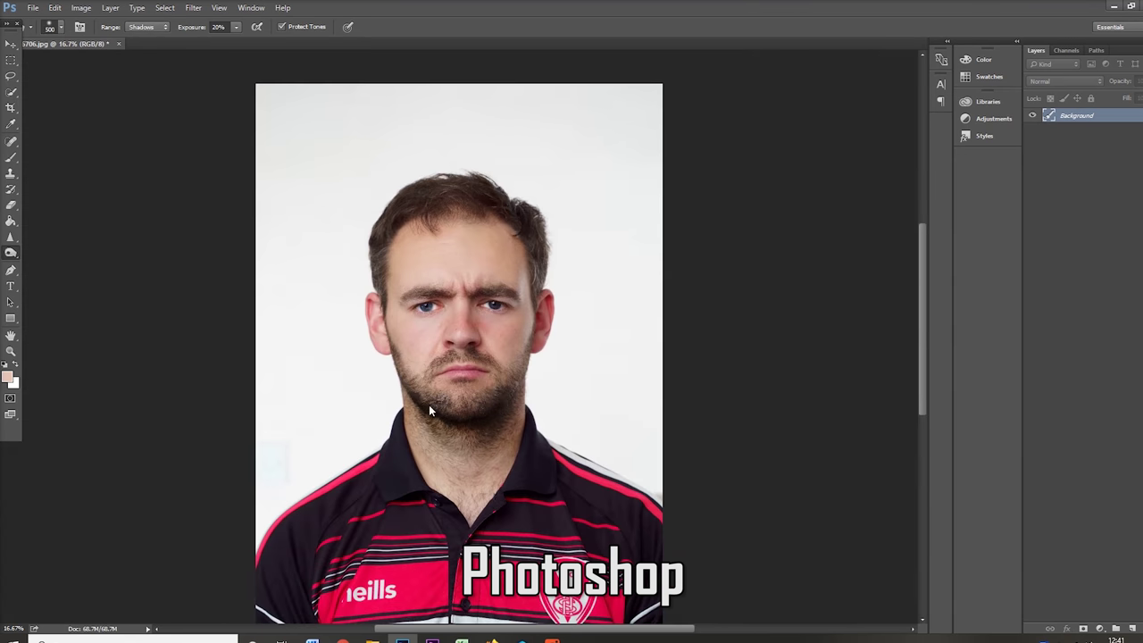
Reshape the side of the cheek and jaw with the Liquify filter and apply it
key(ctrl+shift+x)
key(bracketright)
key(bracketright)
drag(411, 332, 422, 360)
key(Return)
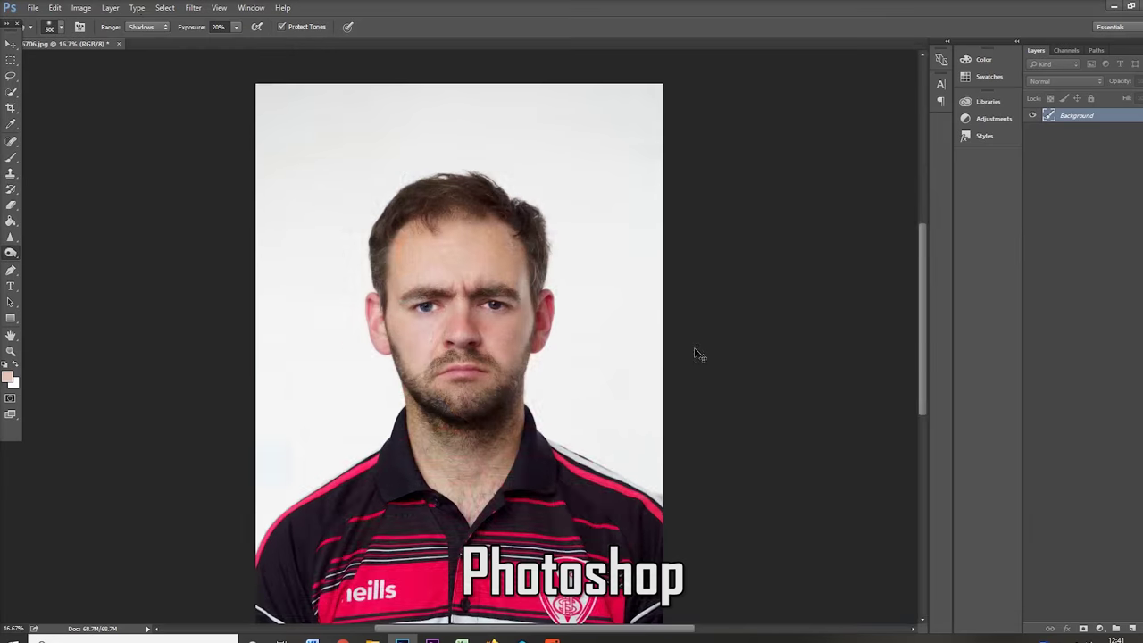
In Luminar, set the portrait's AI Skin Enhancer amount to 56 with AI Skin Defects Removal enabled
key(ctrl+0)
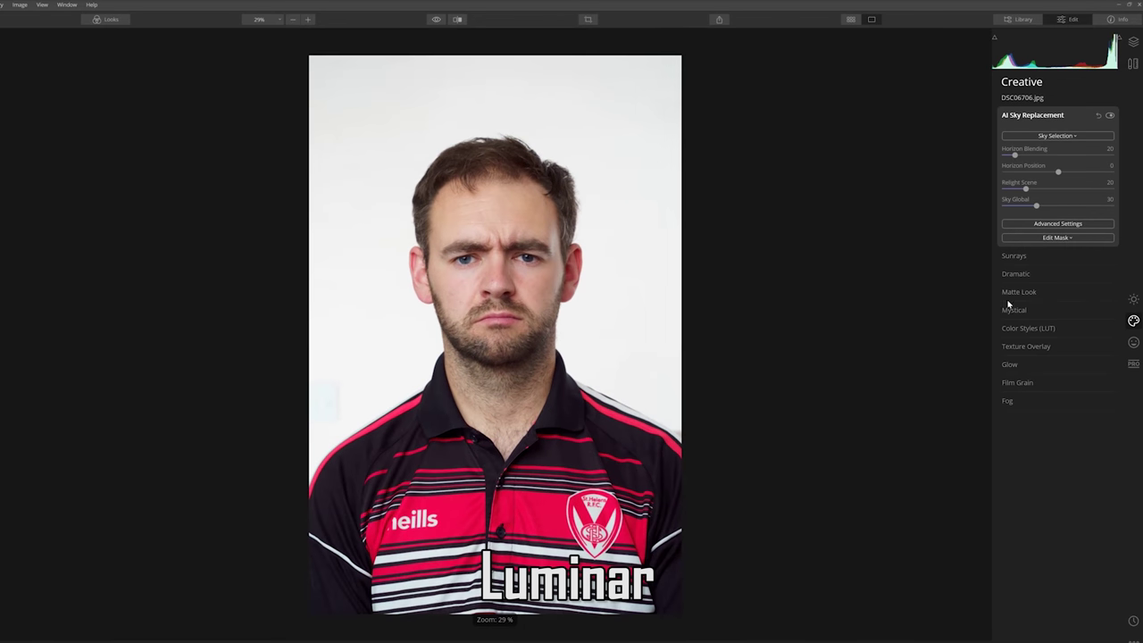
click(1133, 342)
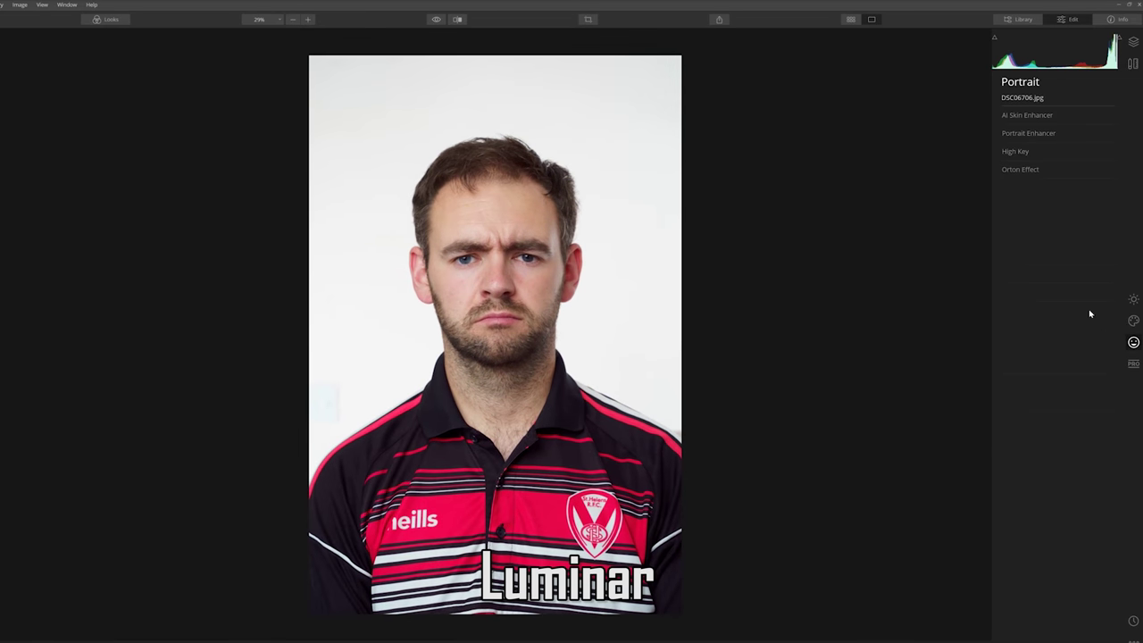
click(506, 269)
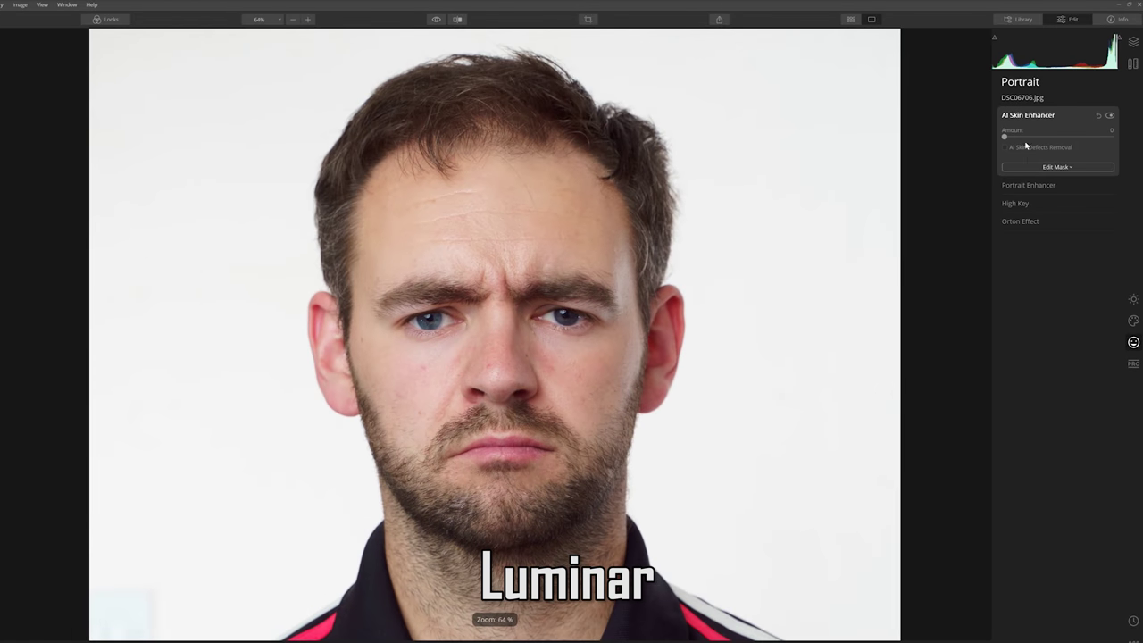
click(1030, 136)
click(1065, 138)
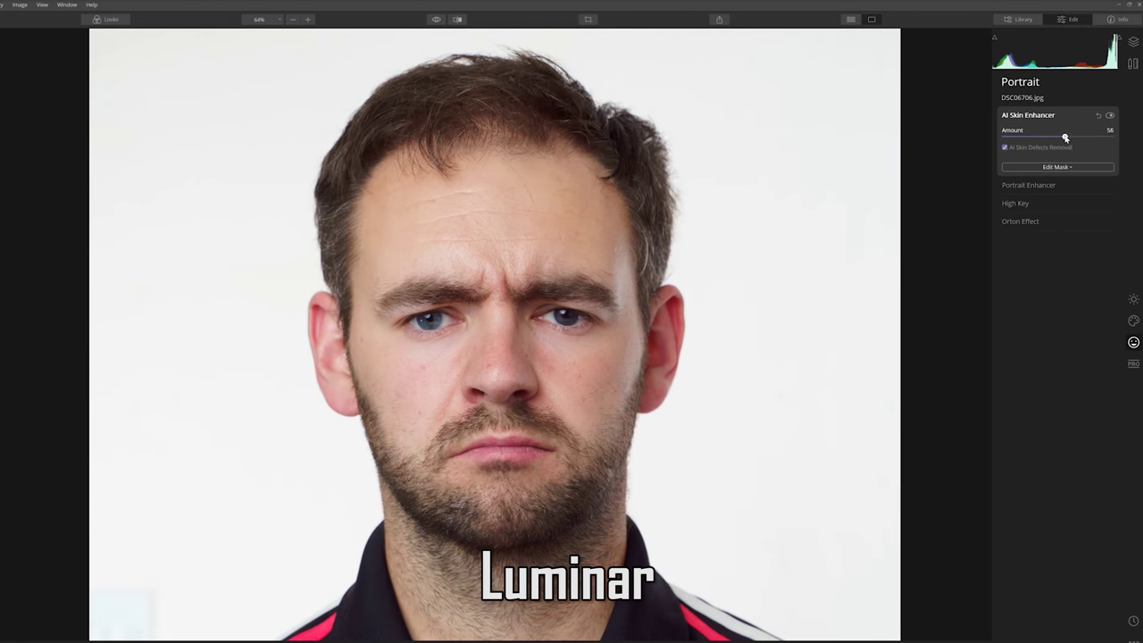
Set Portrait Enhancer's Face Light to 36, Eye Whitening 33, Eye Enhancer 56, Slim Face 32 and Enlarge Eyes 16
click(1037, 185)
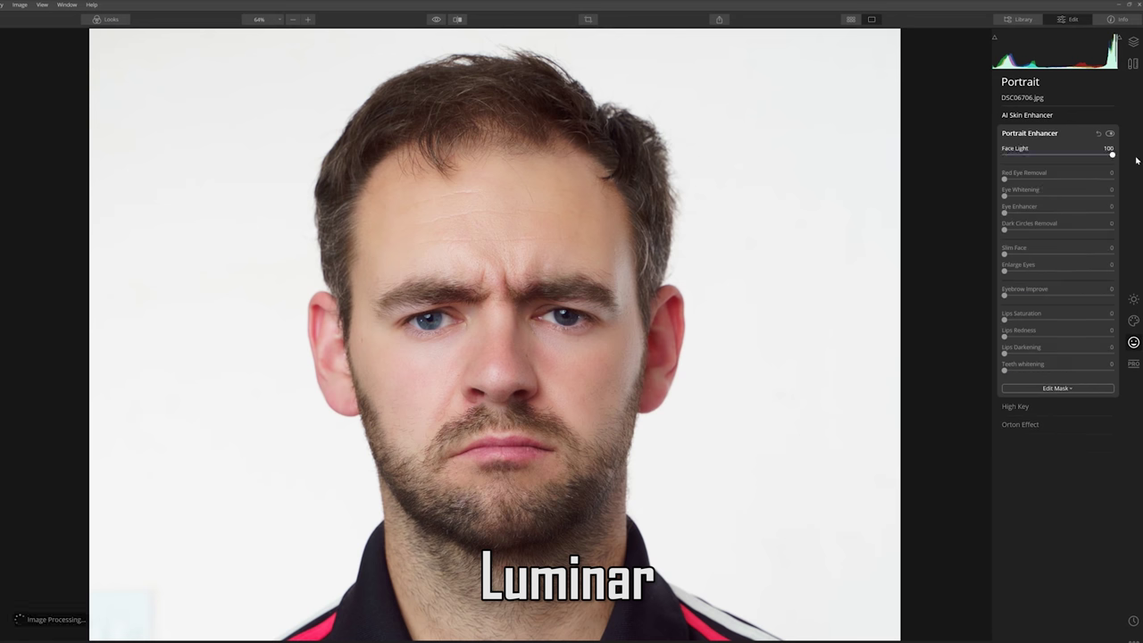
drag(1035, 193, 1064, 214)
drag(1004, 253, 1022, 272)
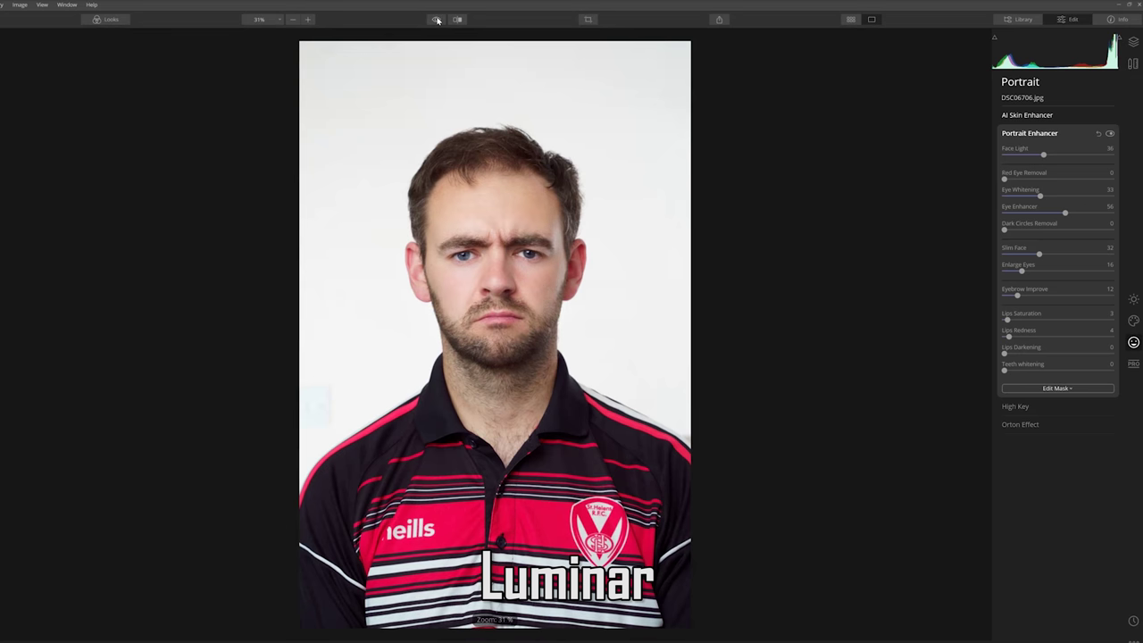
Compare the retouched portrait with its original using the before/after preview
click(436, 20)
click(436, 19)
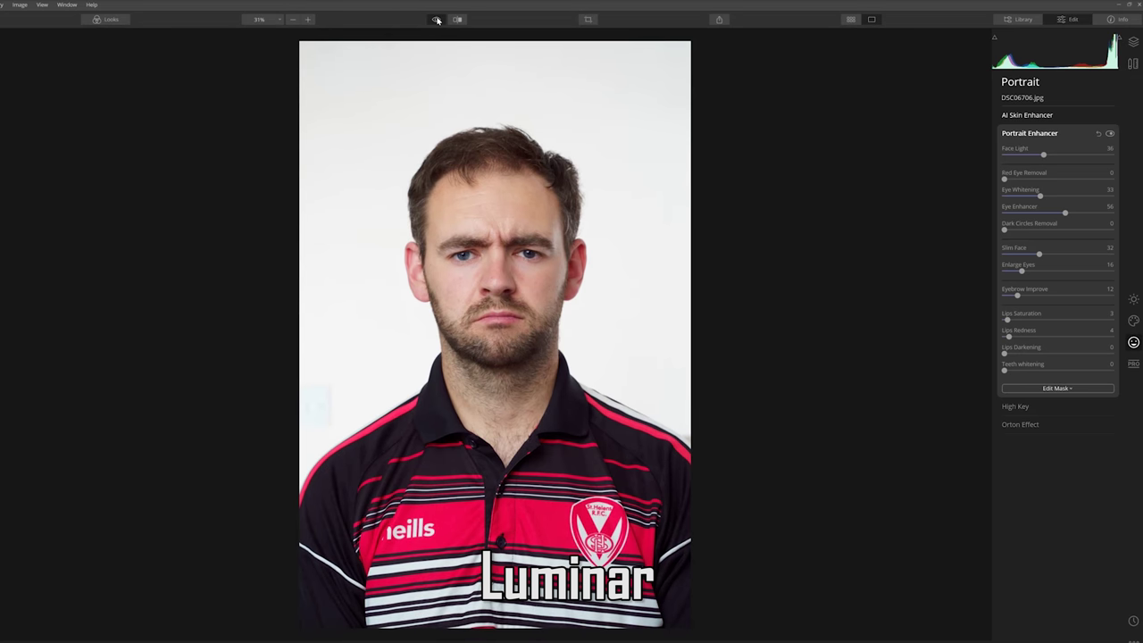
click(437, 20)
click(436, 20)
click(436, 20)
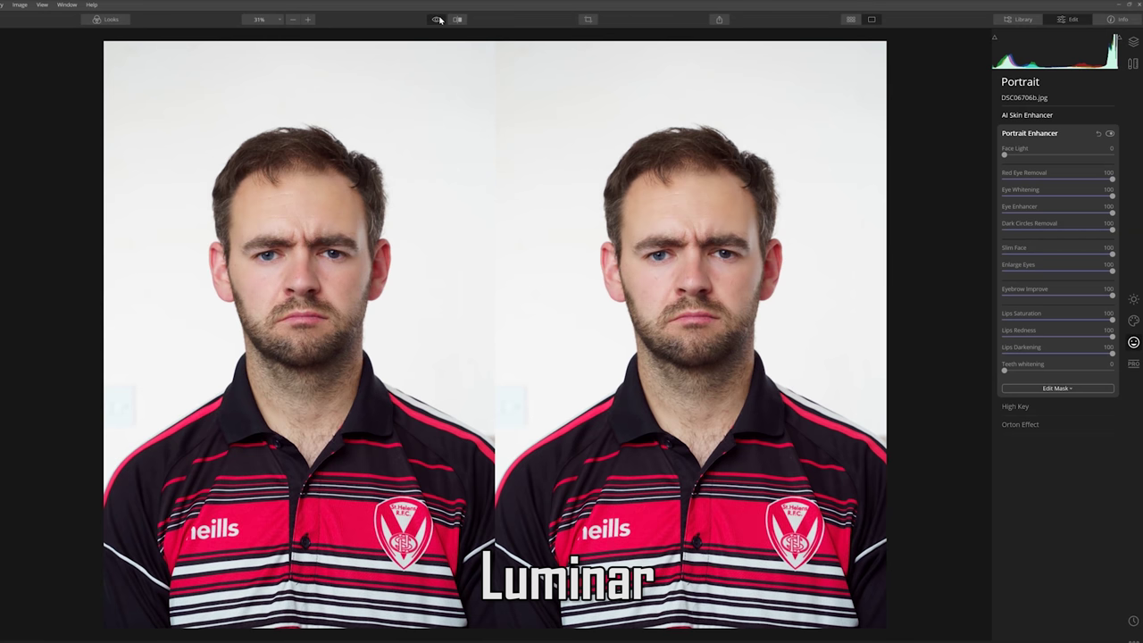
click(439, 20)
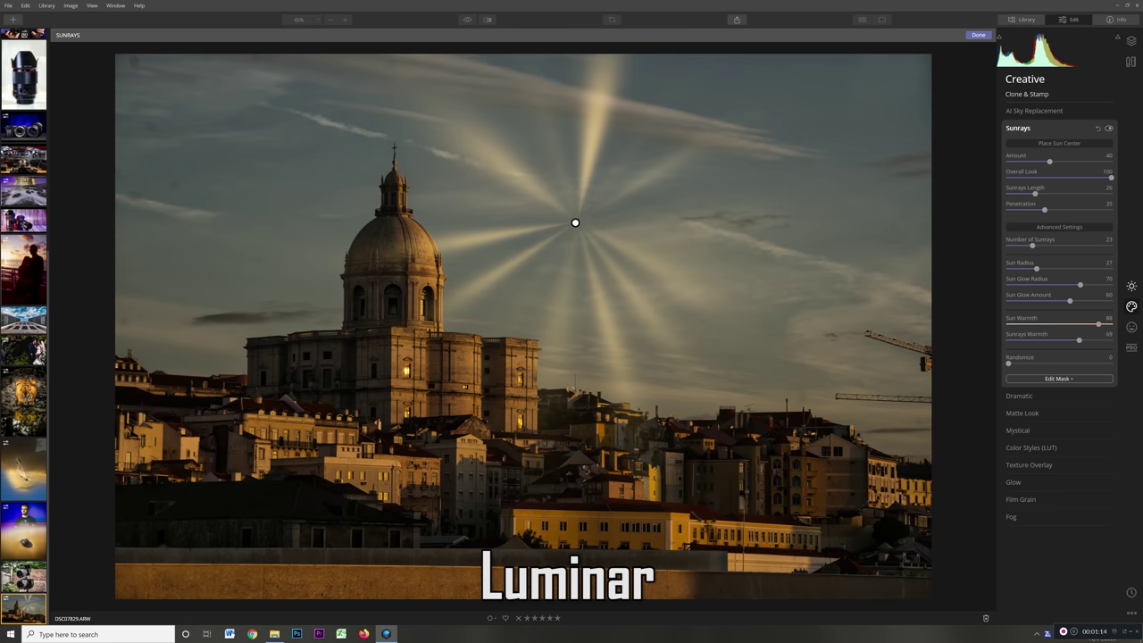
Move the Sunrays centre from the open sky to the dome's lantern and down to the building's lower facade
drag(574, 222, 416, 180)
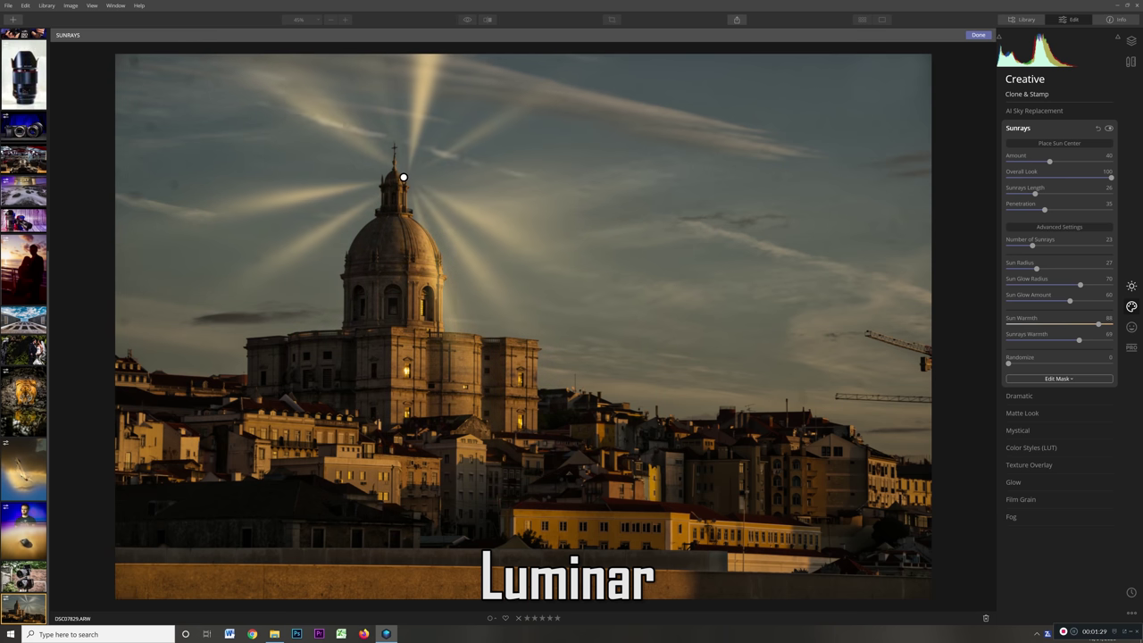
mouse_move(403, 177)
mouse_down()
mouse_move(364, 175)
mouse_move(406, 177)
mouse_up()
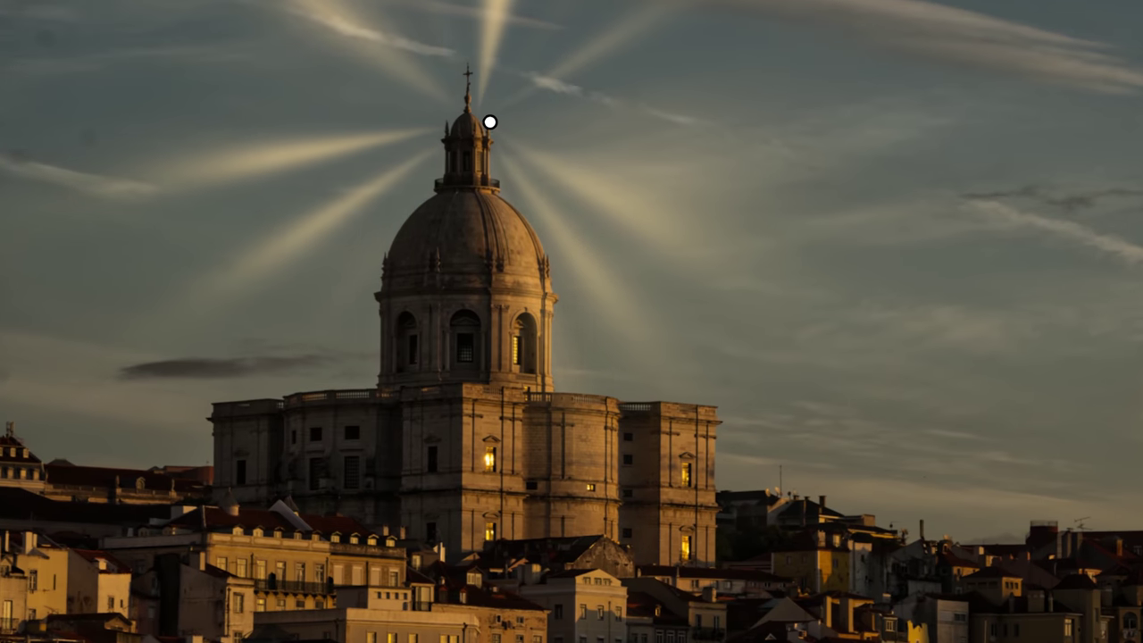
drag(489, 122, 505, 456)
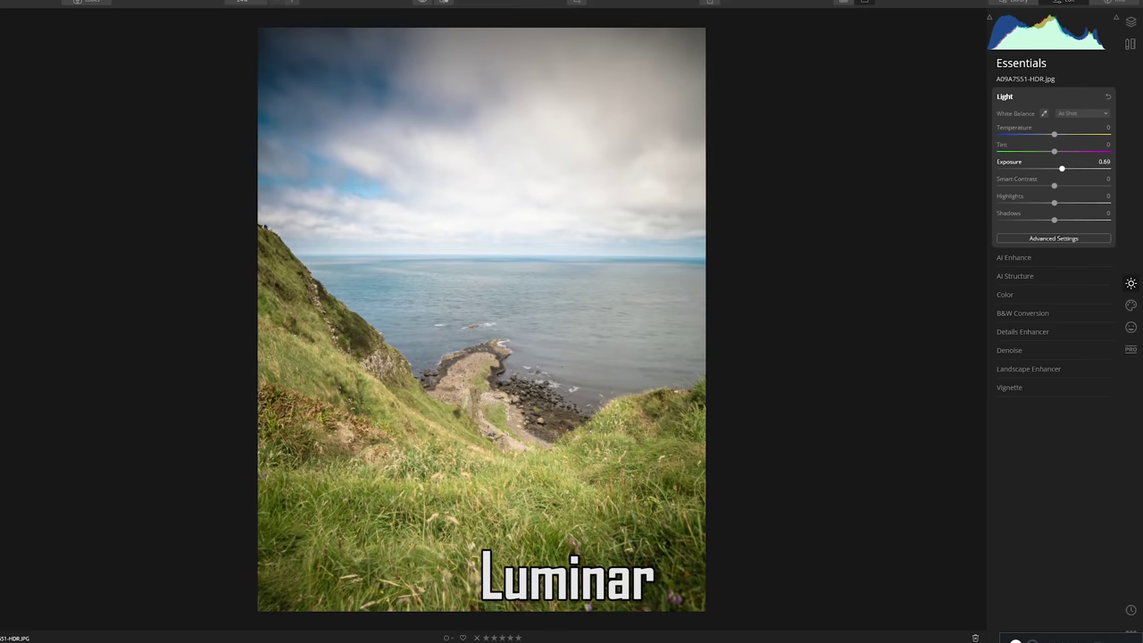
Set the coastal photo's exposure to -0.09, Smart Contrast 22 and Highlights -19, and apply AI Structure
drag(1061, 168, 999, 155)
click(1013, 257)
click(1015, 190)
drag(1077, 155, 1053, 168)
click(1005, 96)
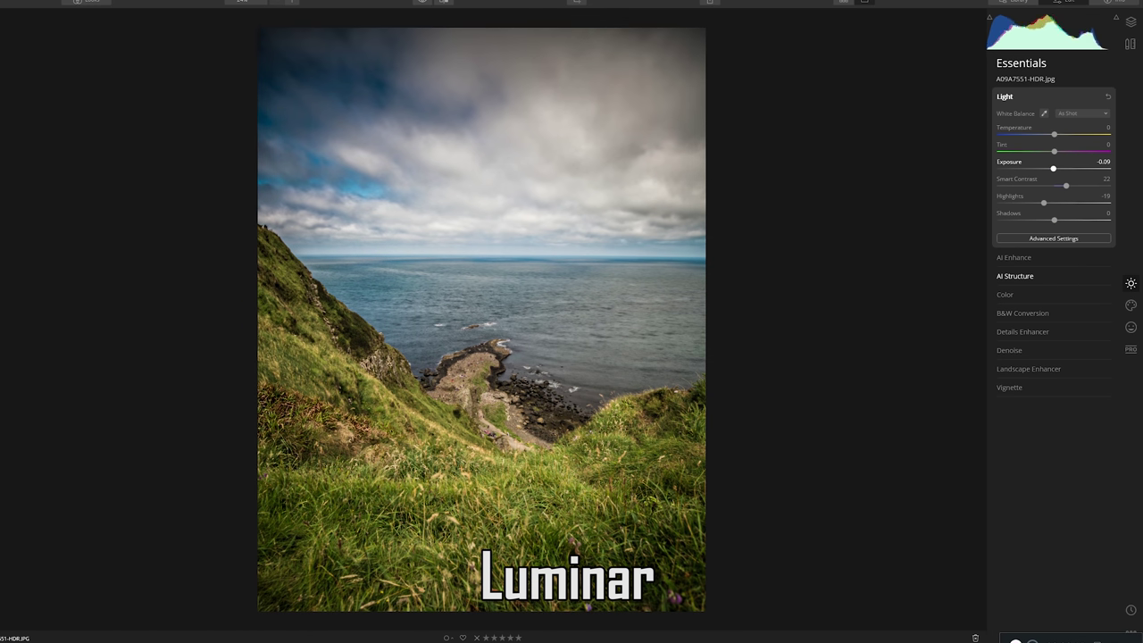
Set the Landscape Enhancer's Golden Hour to 21 and adjust the Foliage Enhancer on the coastal photo
click(1029, 369)
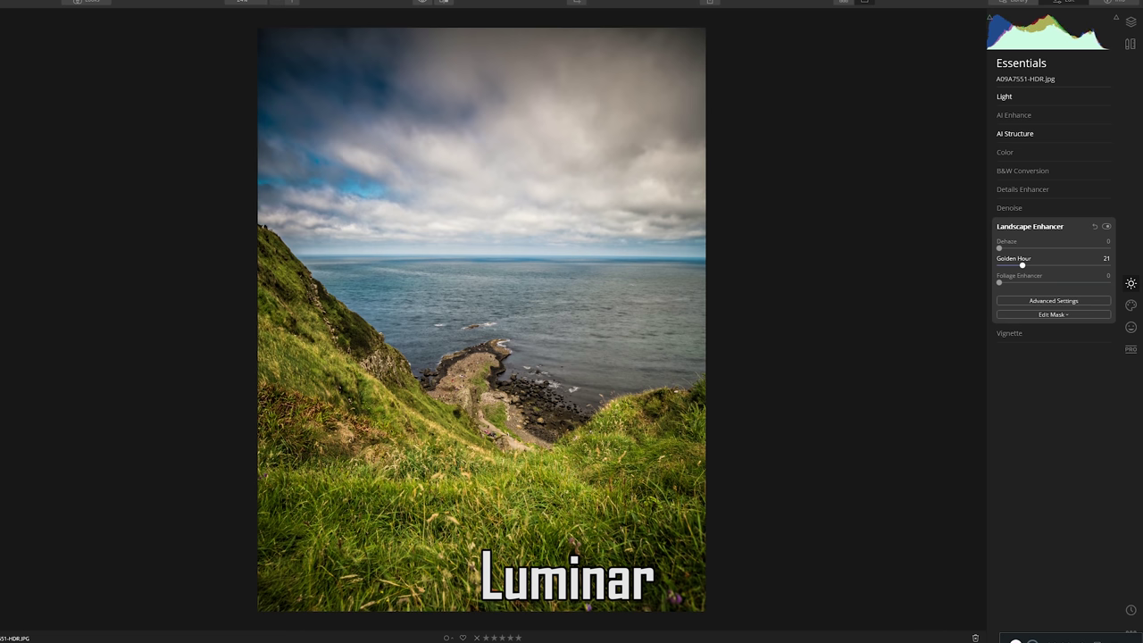
mouse_move(1026, 283)
mouse_down()
mouse_move(1005, 282)
mouse_move(1061, 282)
mouse_move(1006, 282)
mouse_up()
Replace the coastal photo's sky with Dramatic Sunset 4 using AI Sky Replacement
click(1130, 305)
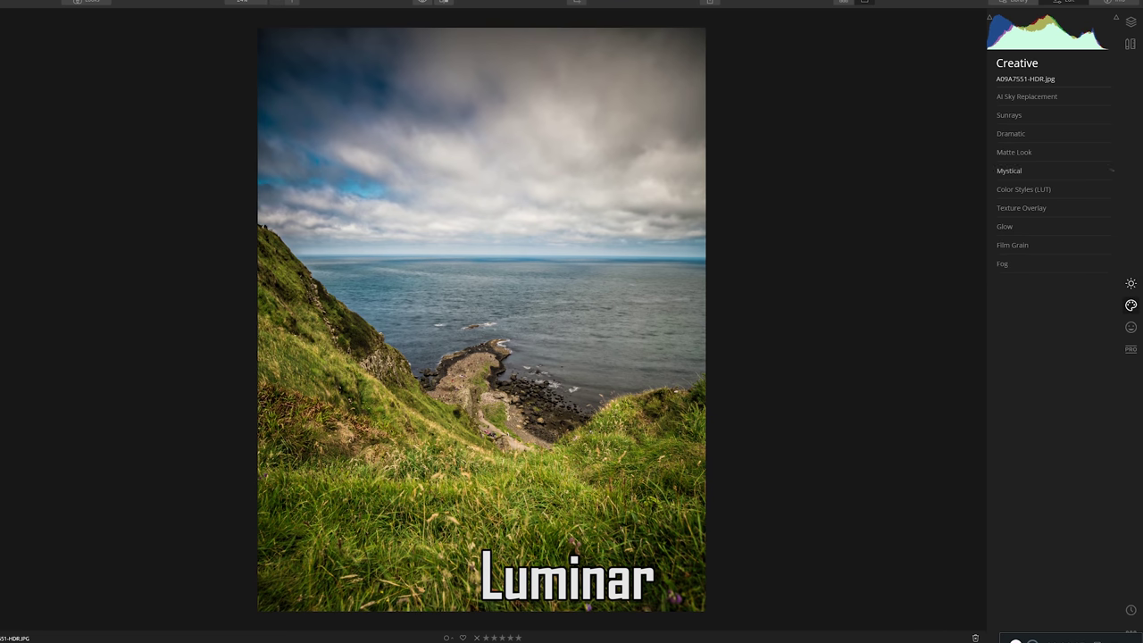
click(1028, 96)
click(1053, 117)
click(1036, 305)
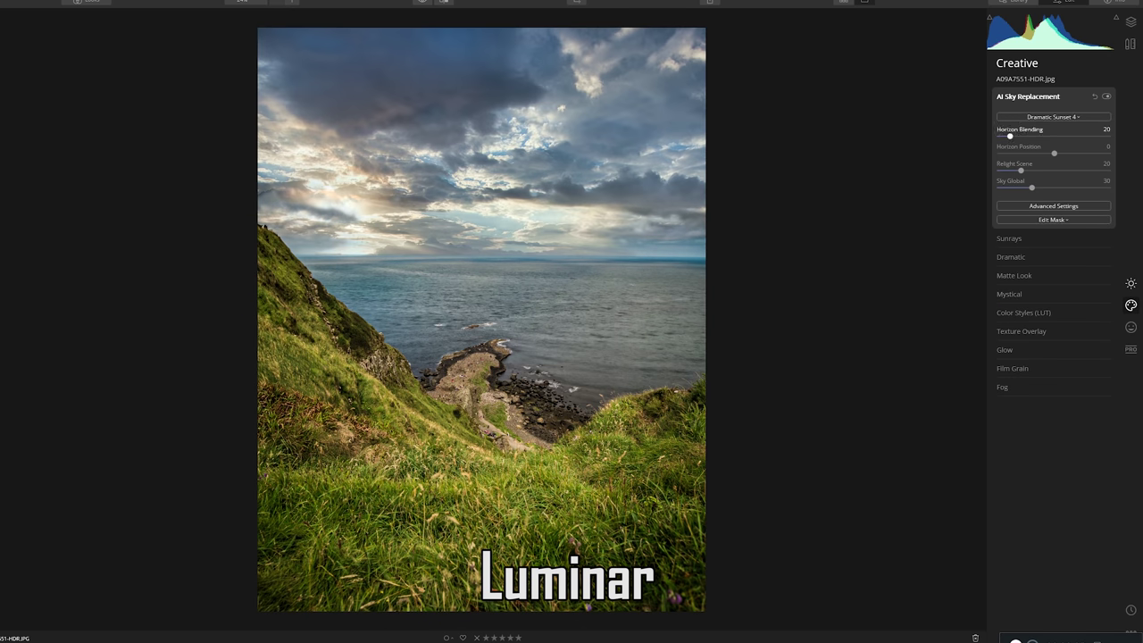
Try Dramatic Sky 2, switch the replacement sky to Dramatic Sunset 1, and adjust its horizon position
click(1052, 117)
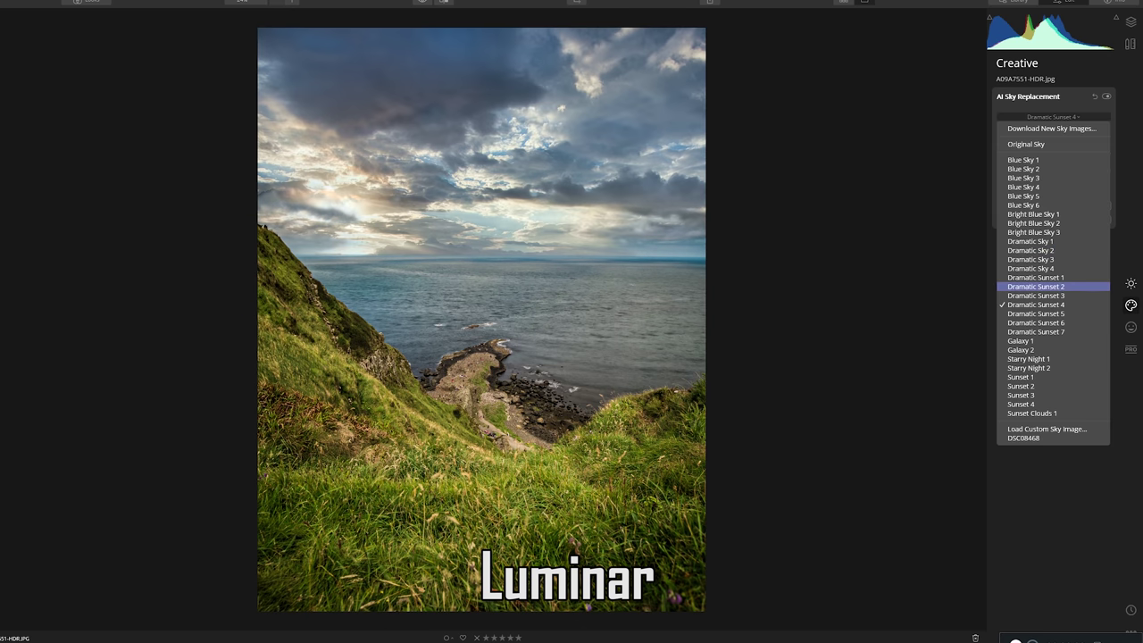
click(1031, 250)
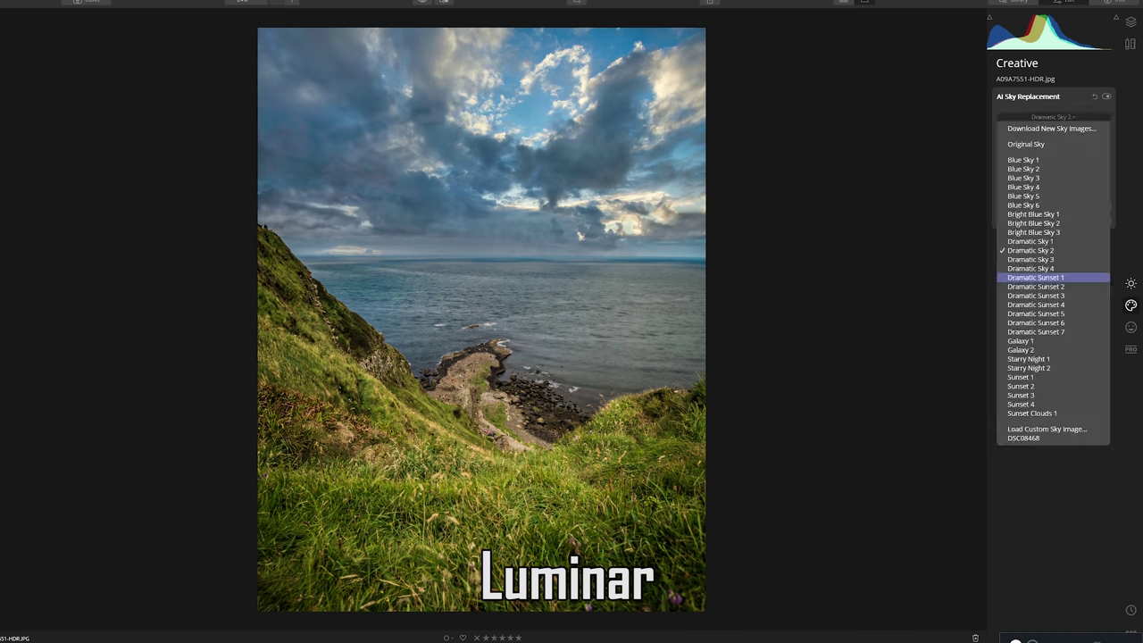
click(1035, 276)
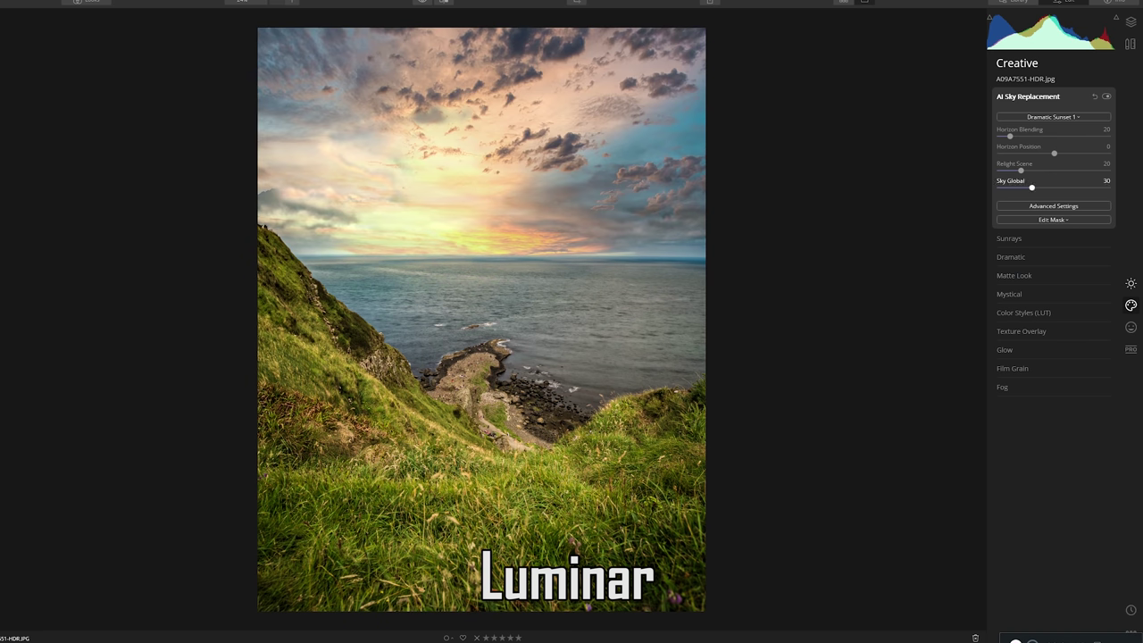
mouse_move(1042, 153)
mouse_down()
mouse_move(1030, 153)
mouse_move(1067, 152)
mouse_move(1055, 152)
mouse_up()
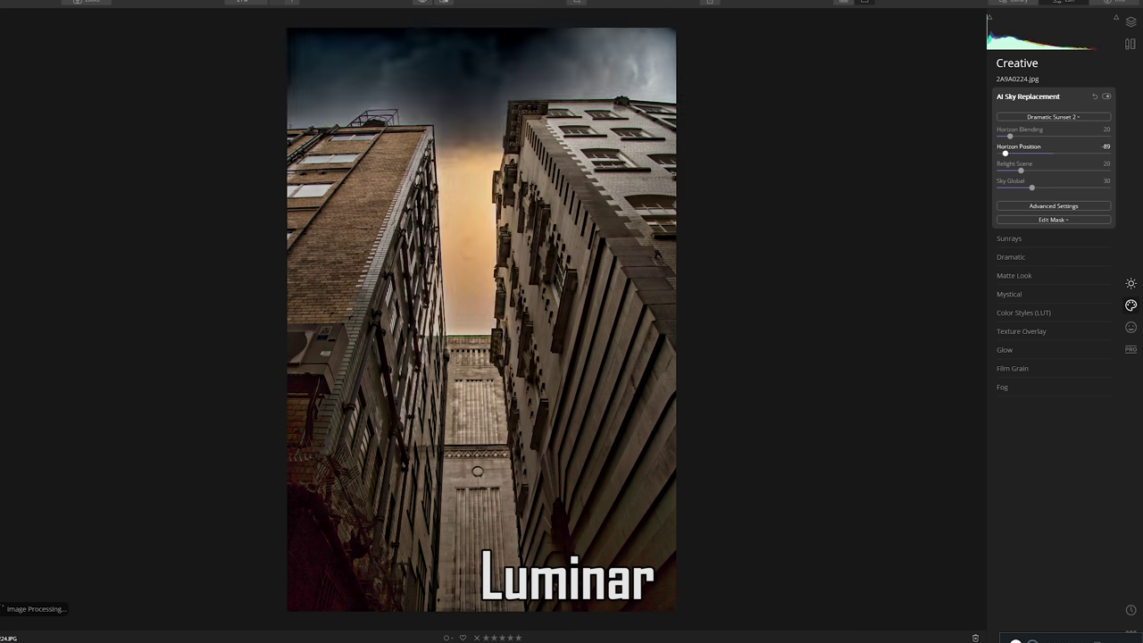
Shift the horizon position of the Dramatic Sunset 2 sky in the tall-buildings photo
drag(1004, 152, 1065, 152)
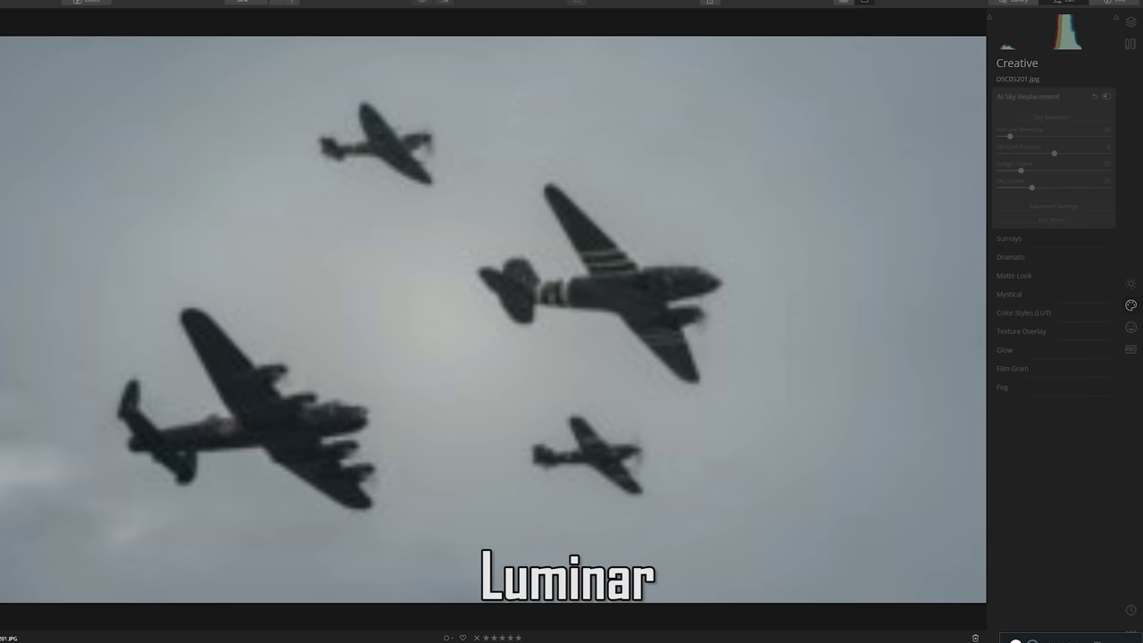
Try Dramatic Sky 1, Dramatic Sky 4, Dramatic Sunset 6 and Sunset 1 on the aircraft photo, ending with the Sunset Clouds 1 sky
click(1053, 117)
click(1030, 241)
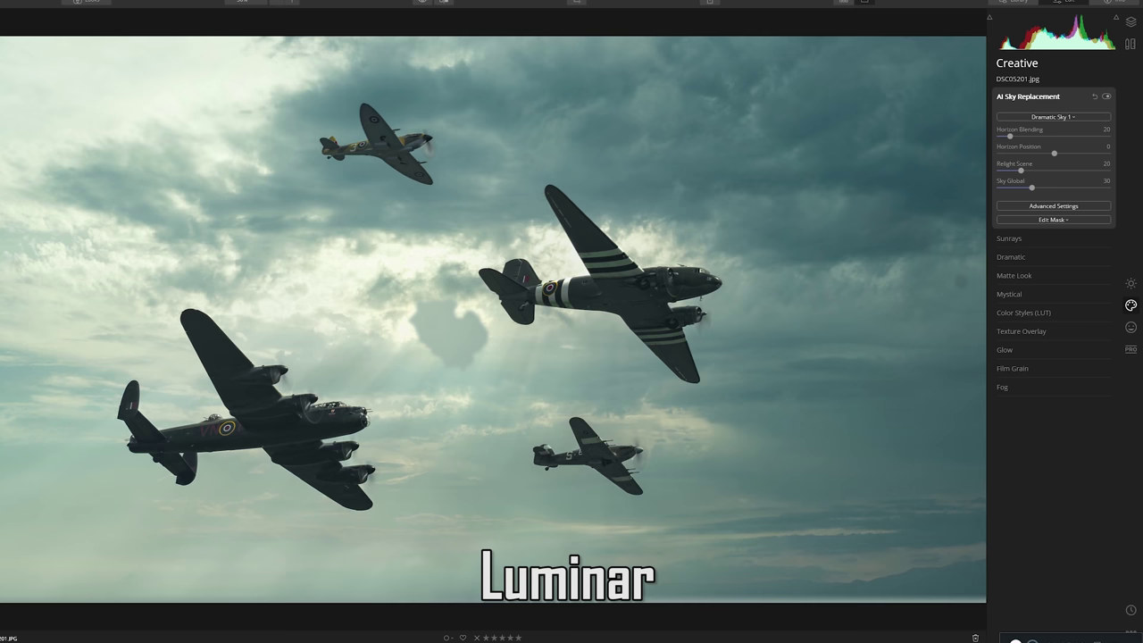
click(1052, 117)
click(1031, 268)
click(1052, 117)
click(1036, 323)
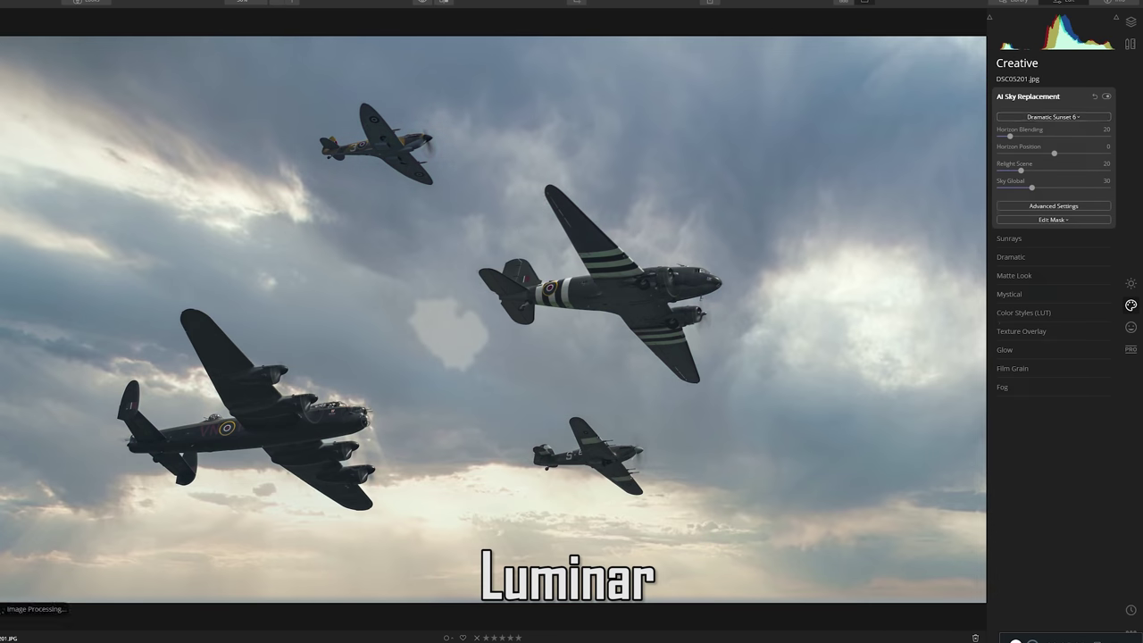
click(1052, 117)
click(1020, 377)
click(1053, 117)
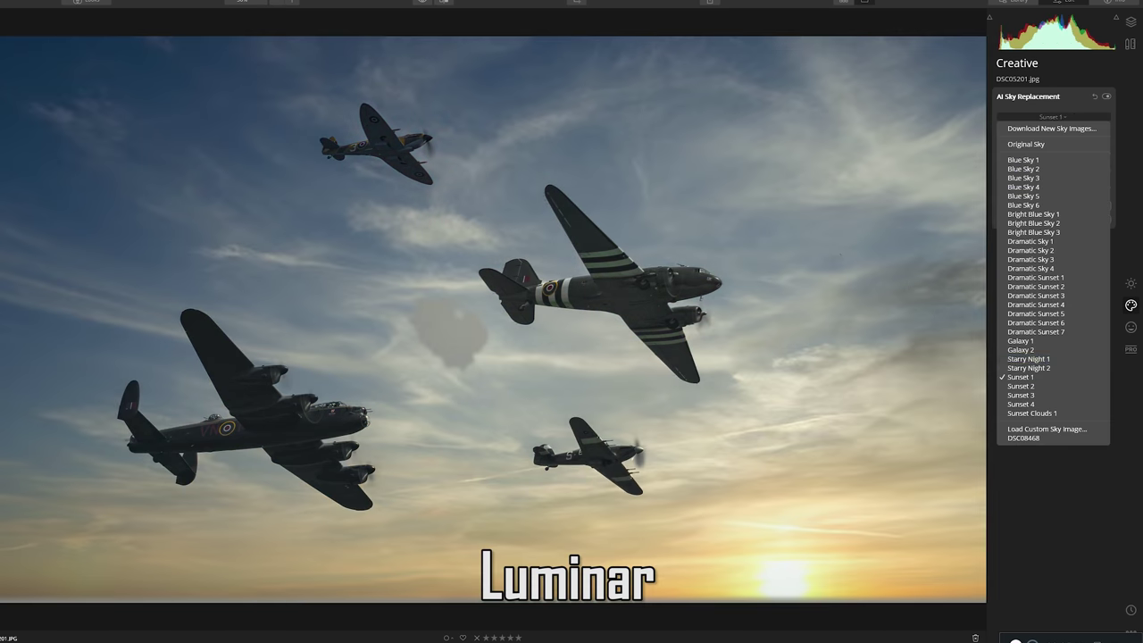
click(1032, 412)
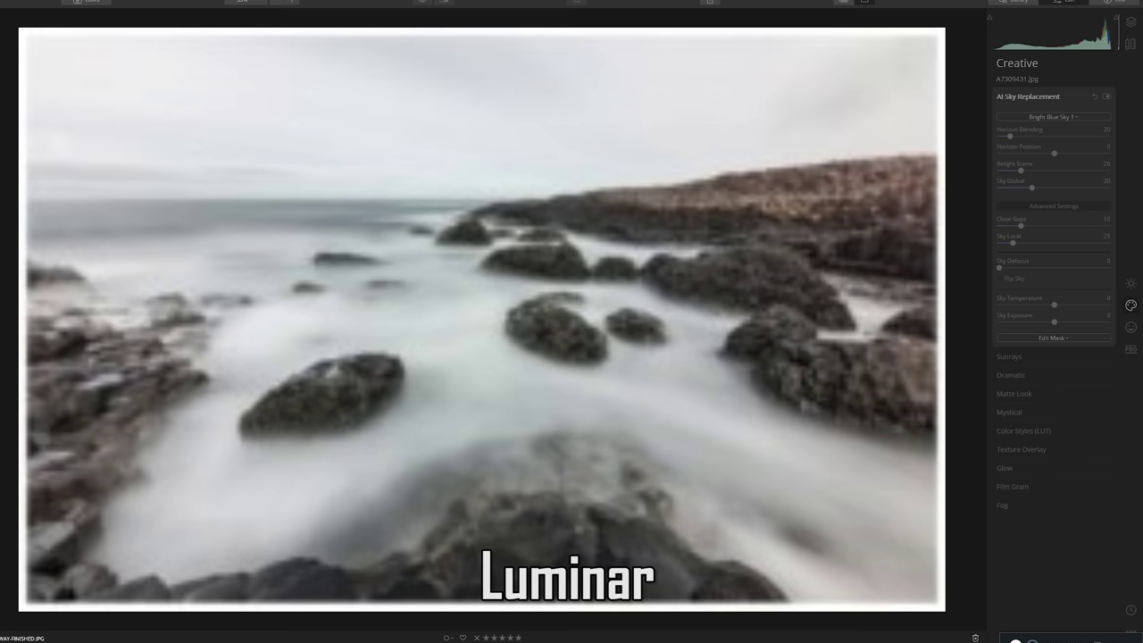
Try the Sunset 2 and Sunset 1 skies on the rocky coast photo and settle on Sunset 3
click(1054, 117)
click(1032, 395)
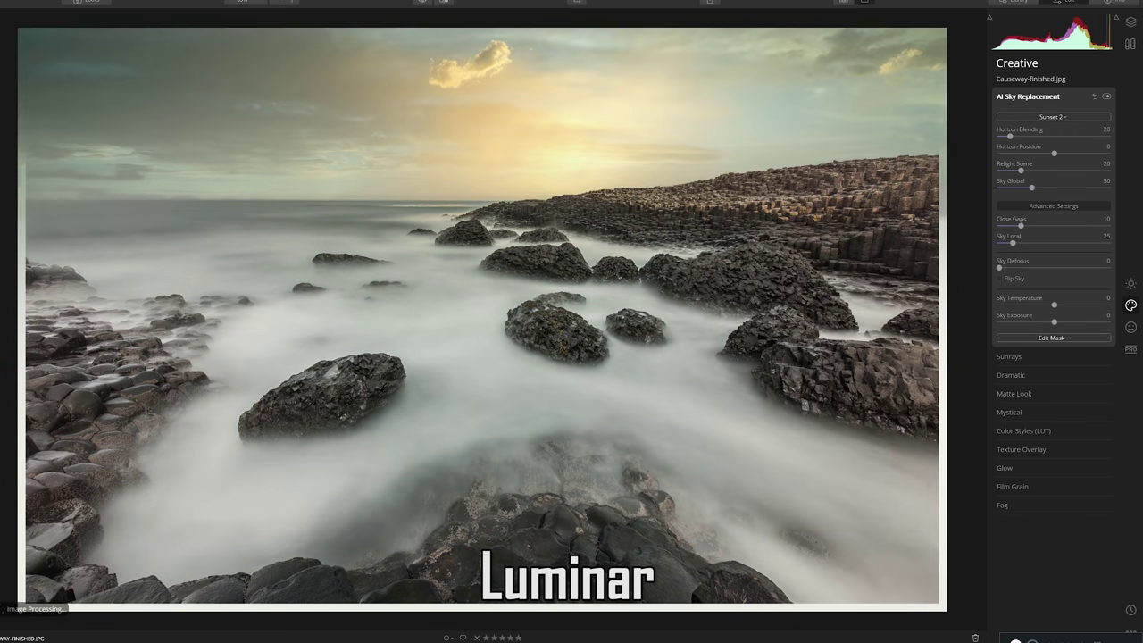
click(1054, 117)
click(1021, 376)
click(1054, 116)
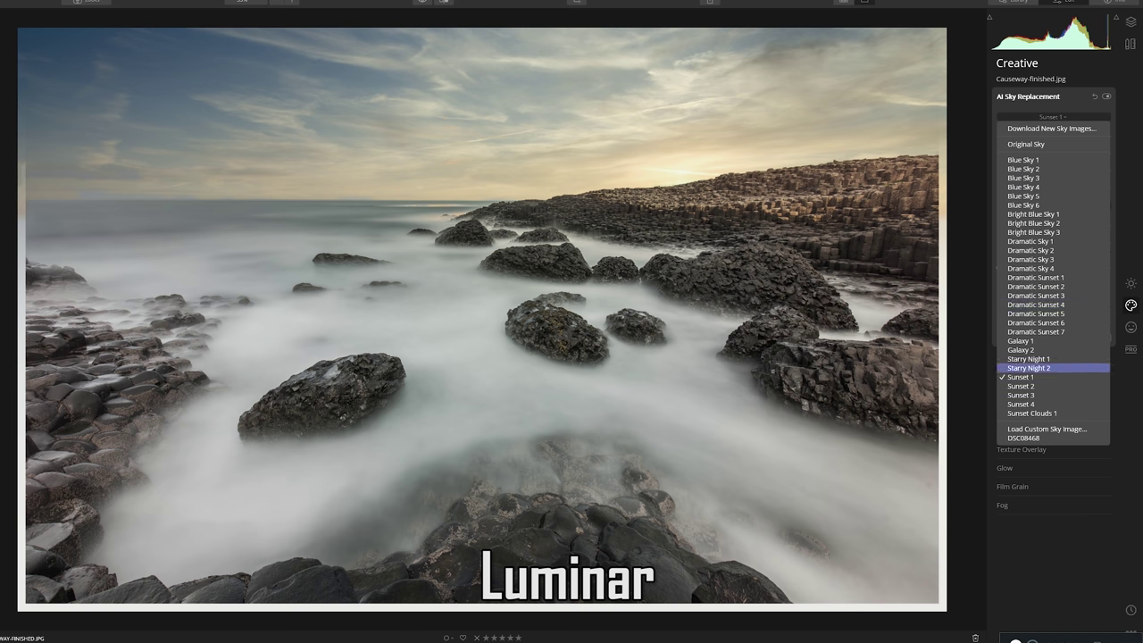
click(1020, 395)
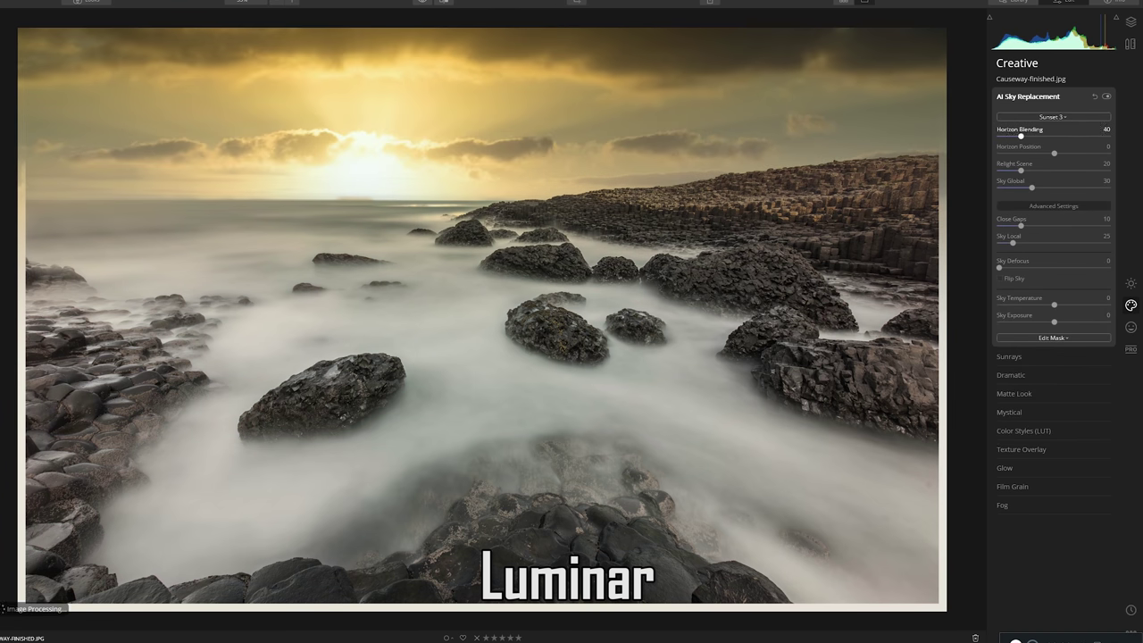
Refine the Sunset 3 sky with Horizon Position -2, Sky Exposure -22 and Relight Scene 46
drag(1046, 152, 1053, 152)
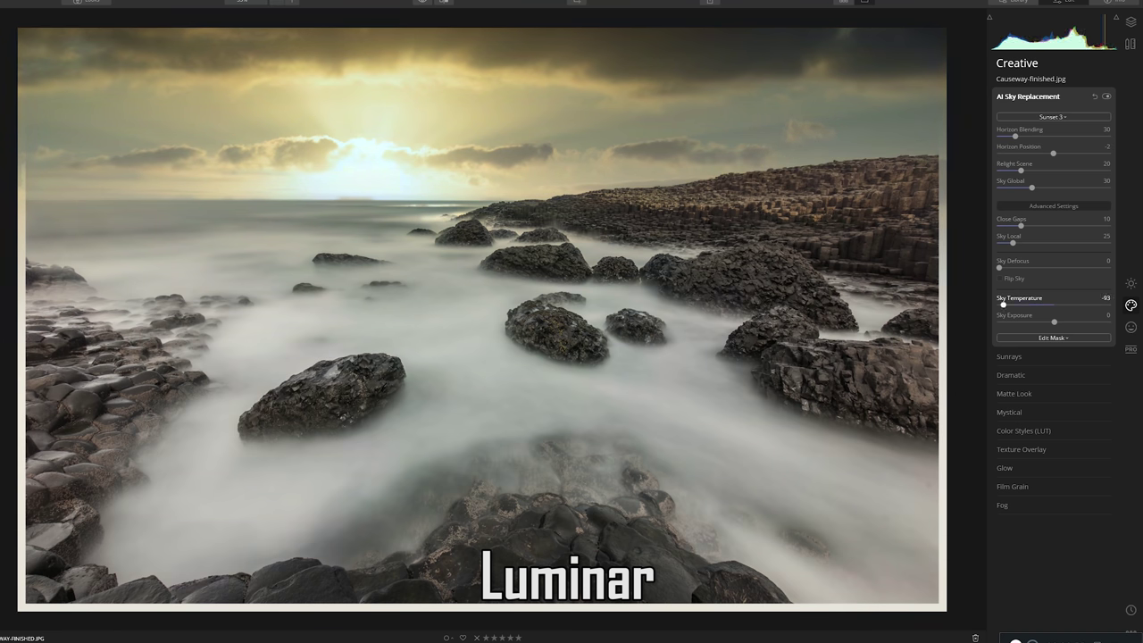
drag(1054, 321, 1042, 321)
drag(1020, 170, 1049, 170)
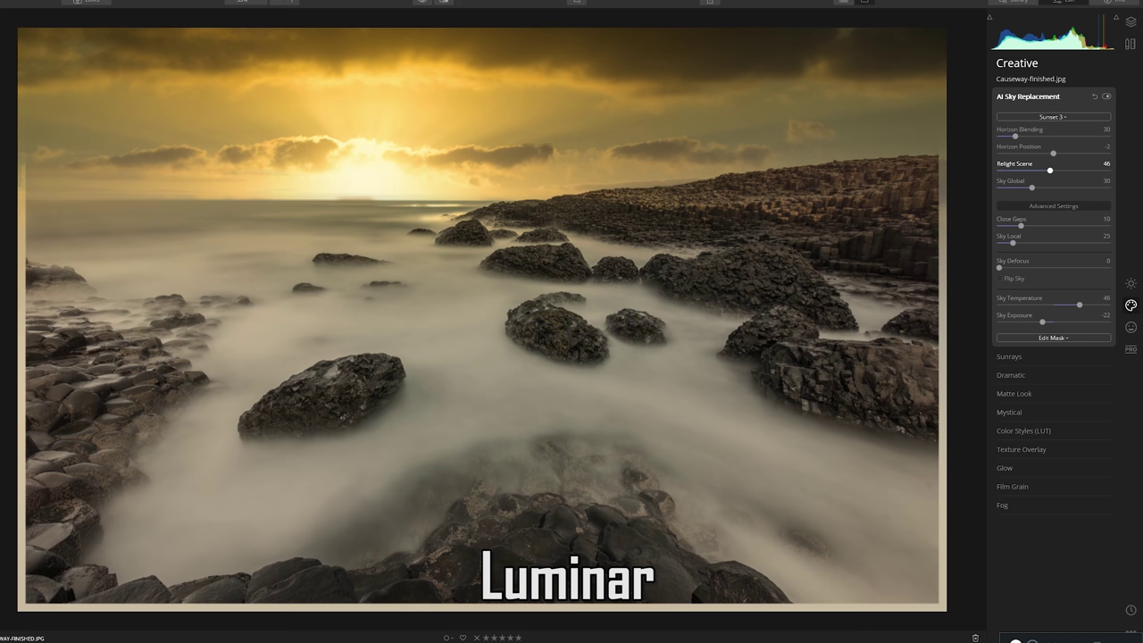
Add Sunrays centred on the sun at the horizon with Amount 25, warm them, and reduce the sun's glow and radius
click(1008, 357)
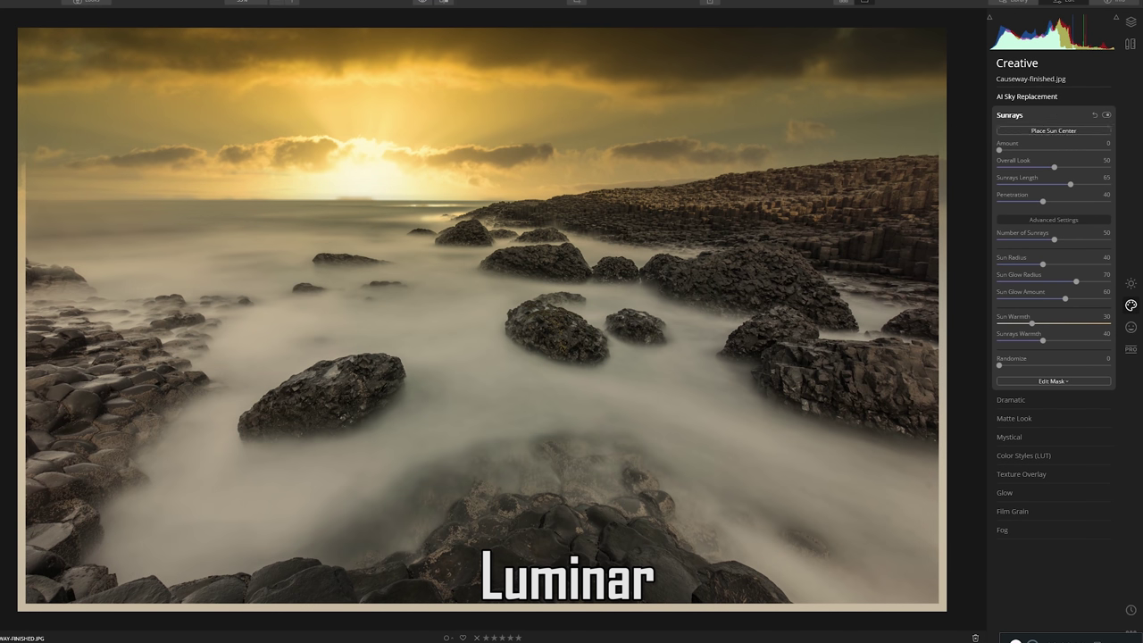
click(1053, 130)
click(366, 196)
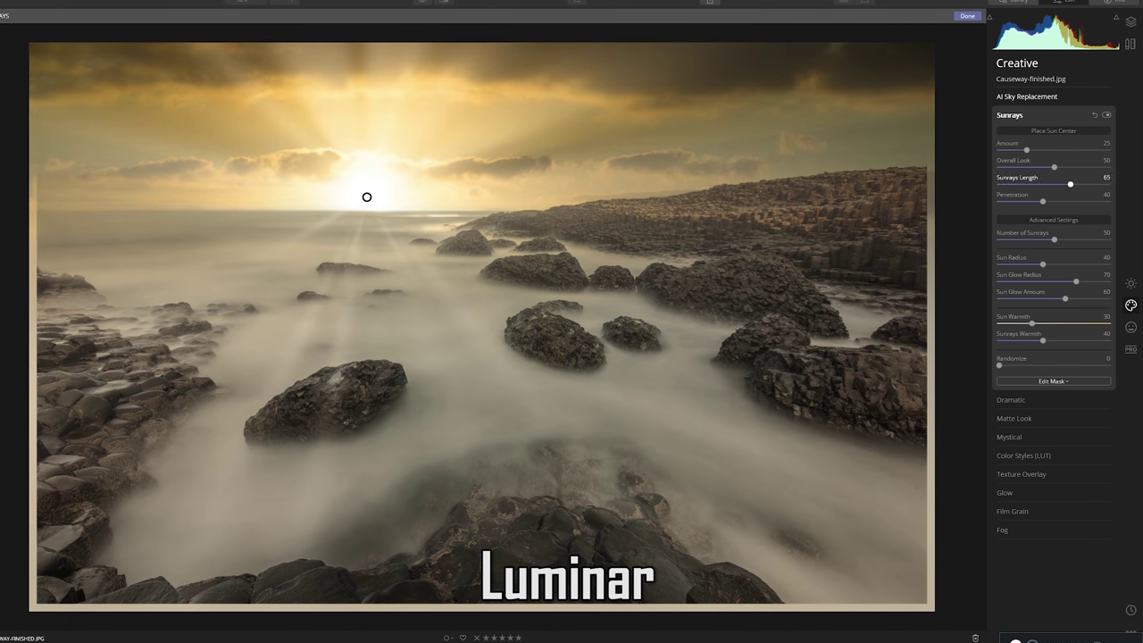
drag(366, 197, 368, 208)
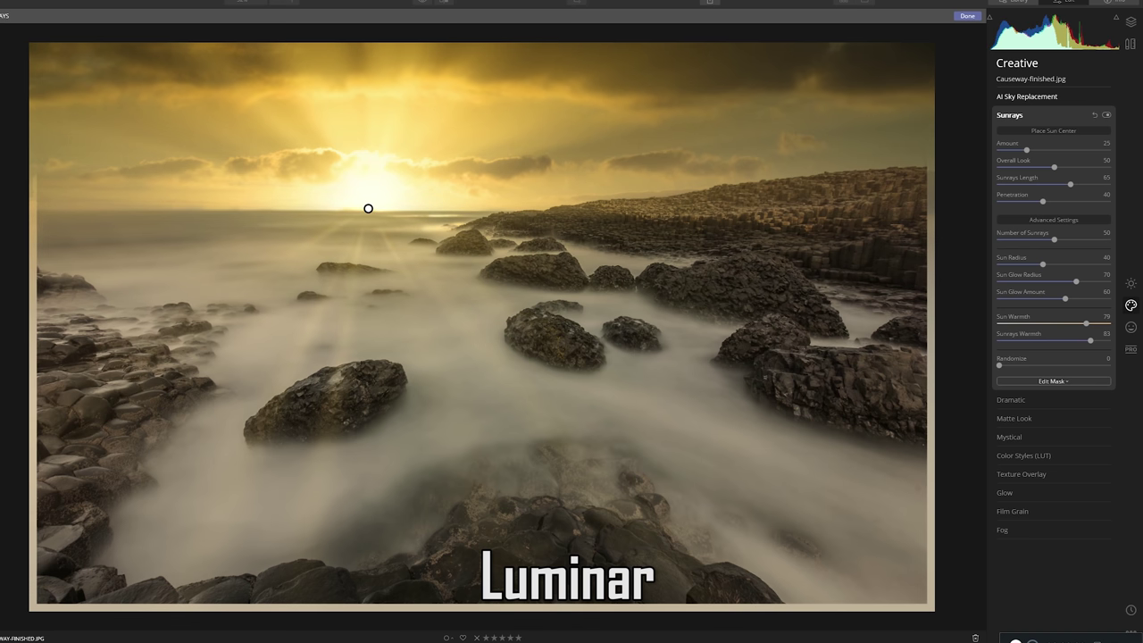
drag(1076, 281, 1042, 298)
drag(1043, 264, 1032, 264)
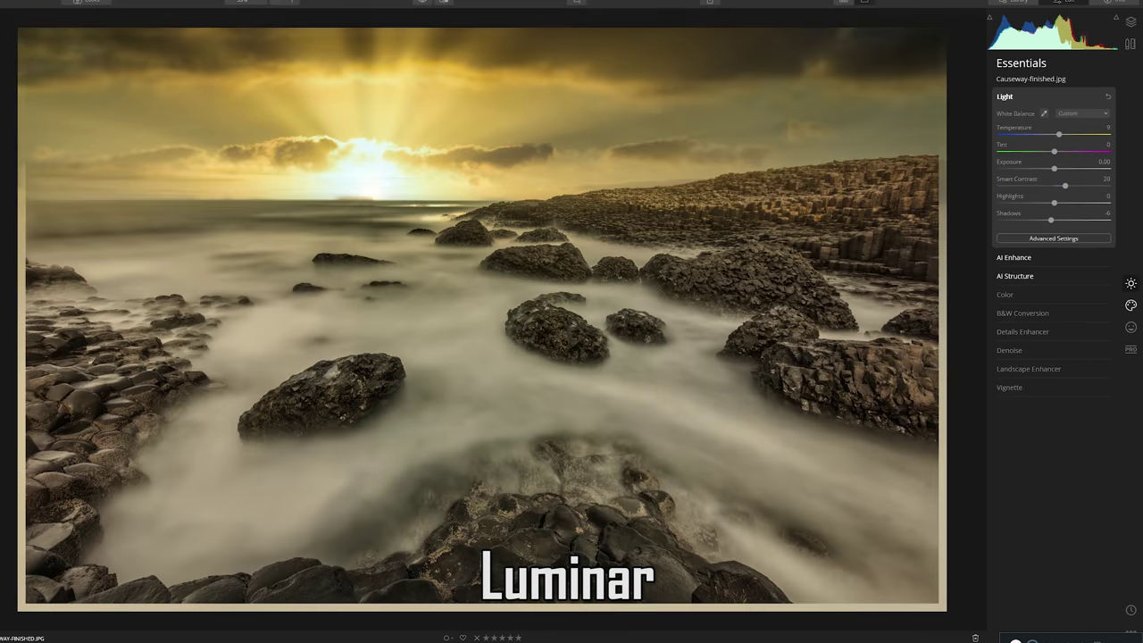
Compare the edited rocky coast photo repeatedly with its unedited original
key(backslash)
key(backslash)
key(backslash)
key(backslash)
key(backslash)
key(backslash)
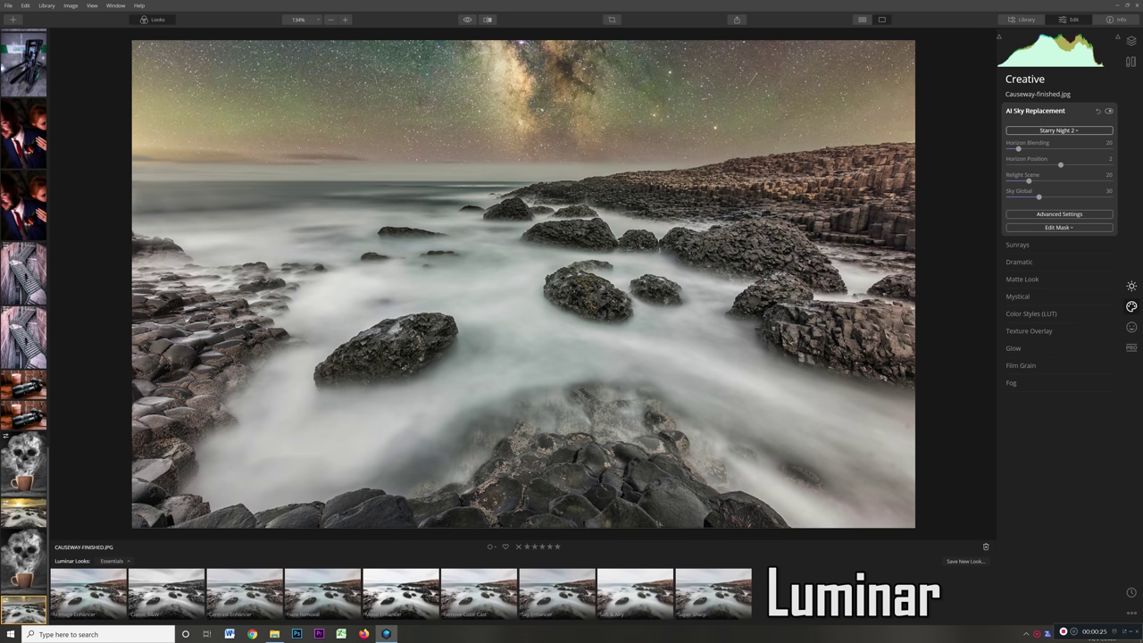
Set Relight Scene to 100 for the rocky coast photo's Starry Night 2 sky, and try Starry Night 1
click(1058, 131)
key(Escape)
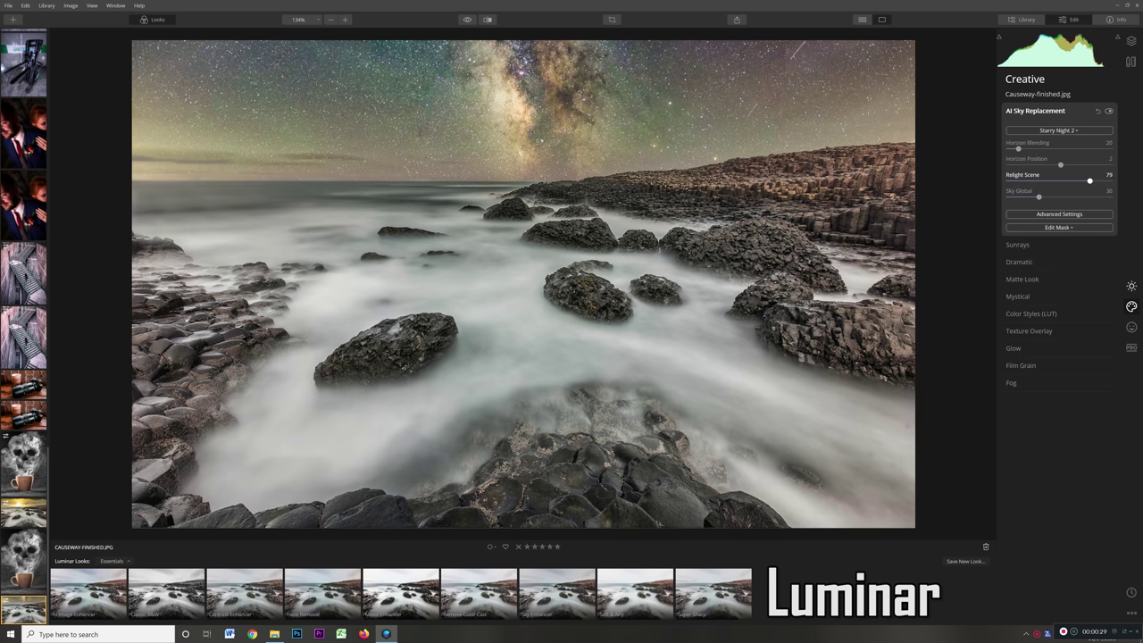
drag(1089, 180, 1111, 181)
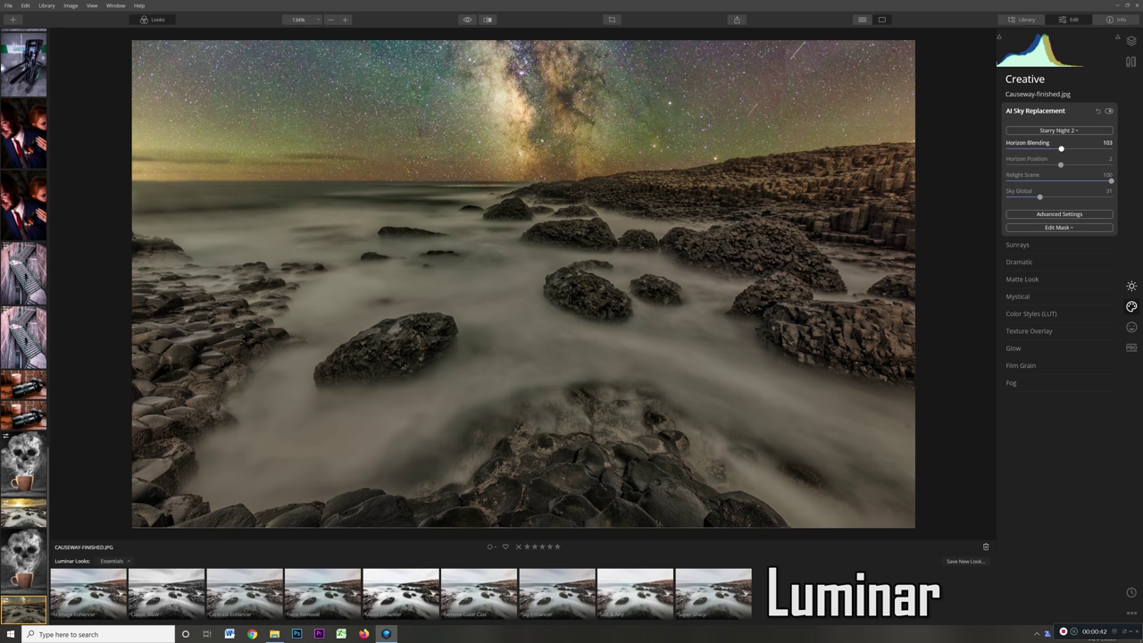
click(1059, 131)
click(1036, 354)
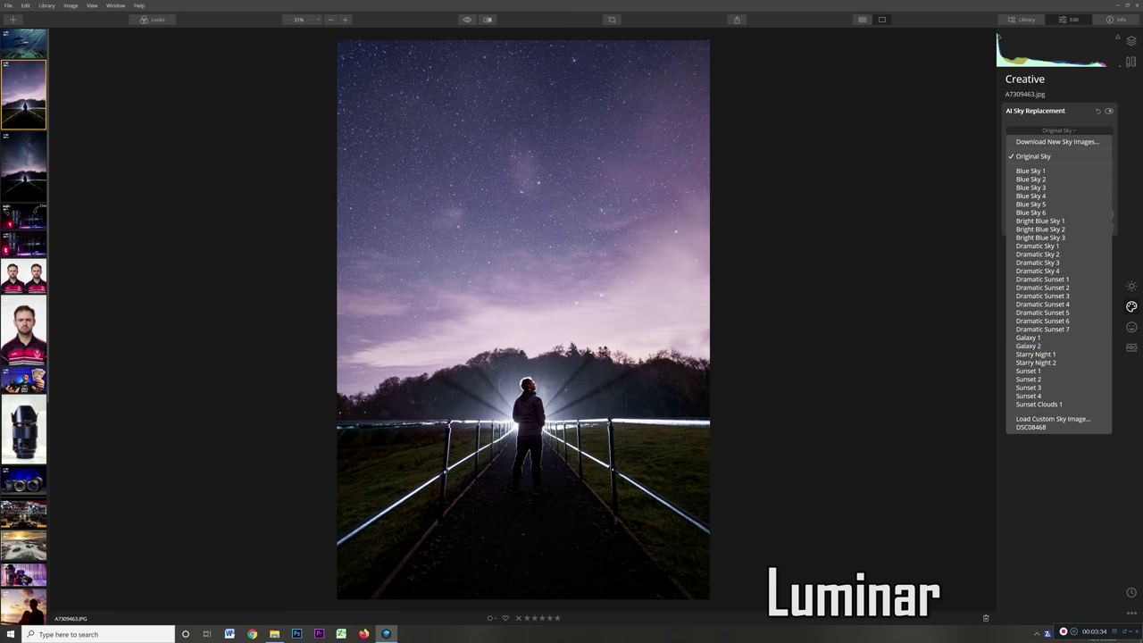
Try the Galaxy 2 and Blue Sky 1 skies on the night footpath photo, settle on Blue Sky 3, and set Close Gaps to 50
click(1027, 346)
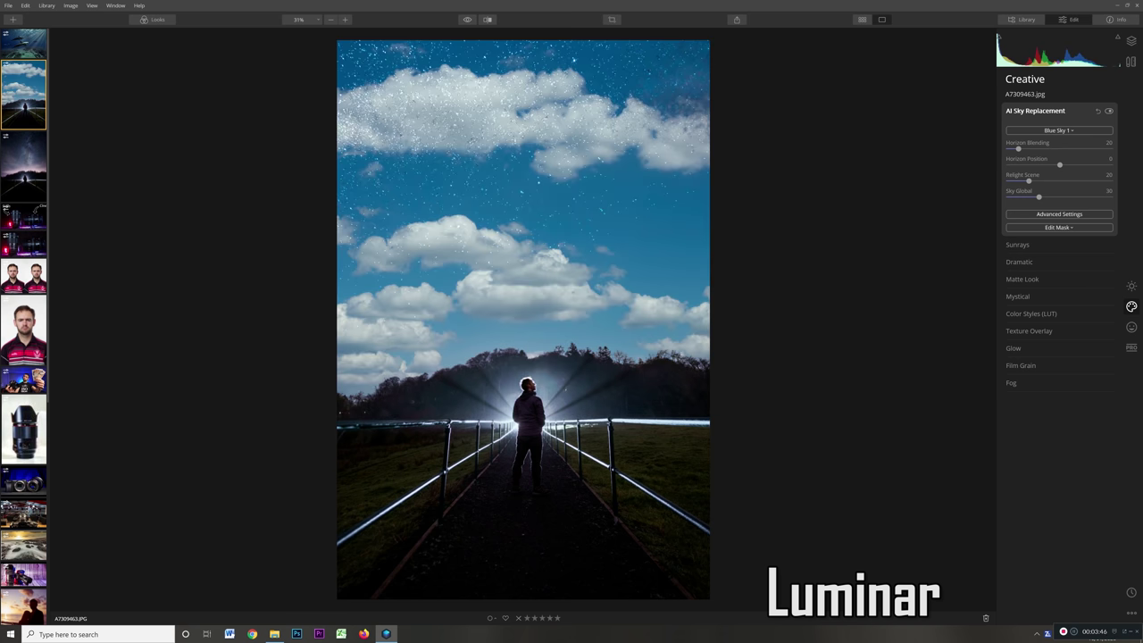
click(1059, 130)
click(1027, 191)
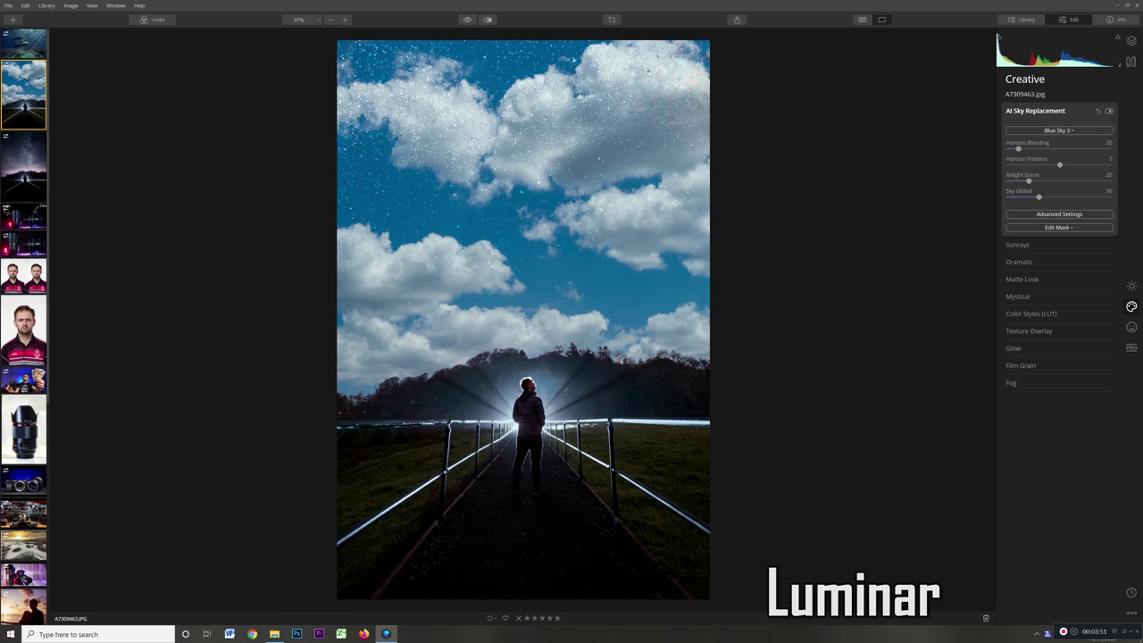
click(1059, 213)
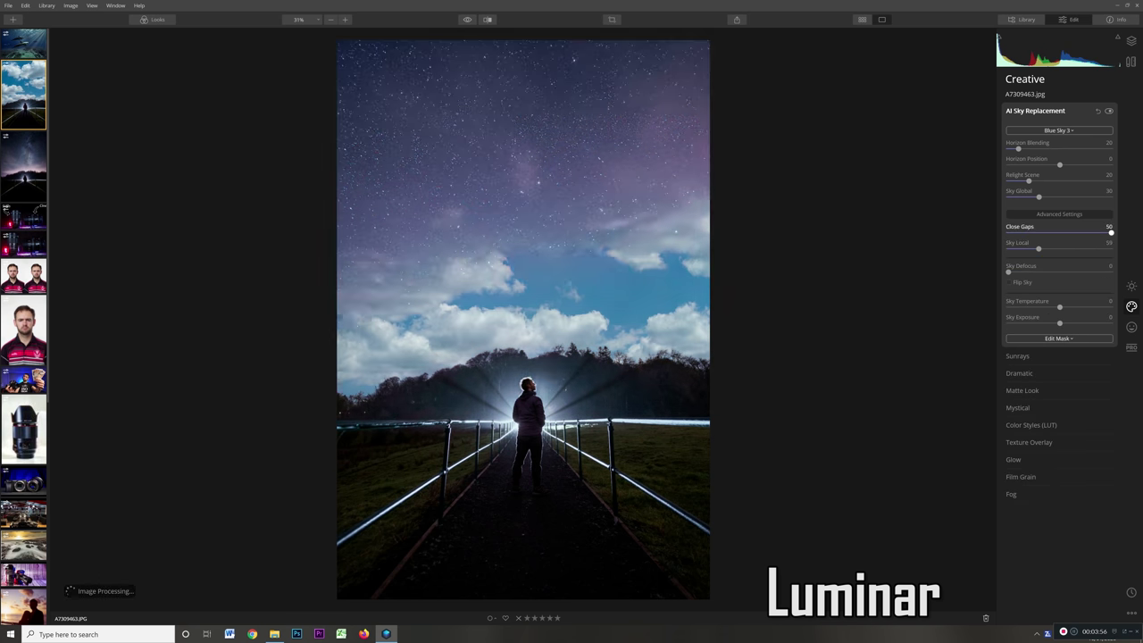